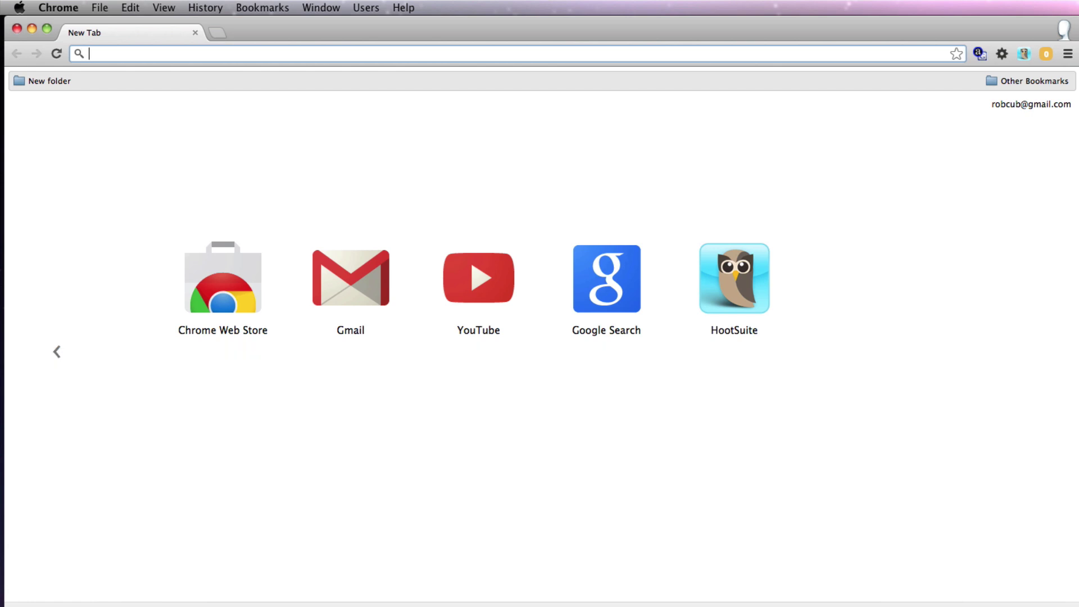
# - Search for mamp, go to mamp.info and download the MAMP & MAMP PRO 2.1.2 zip
pyautogui.write('mamp')
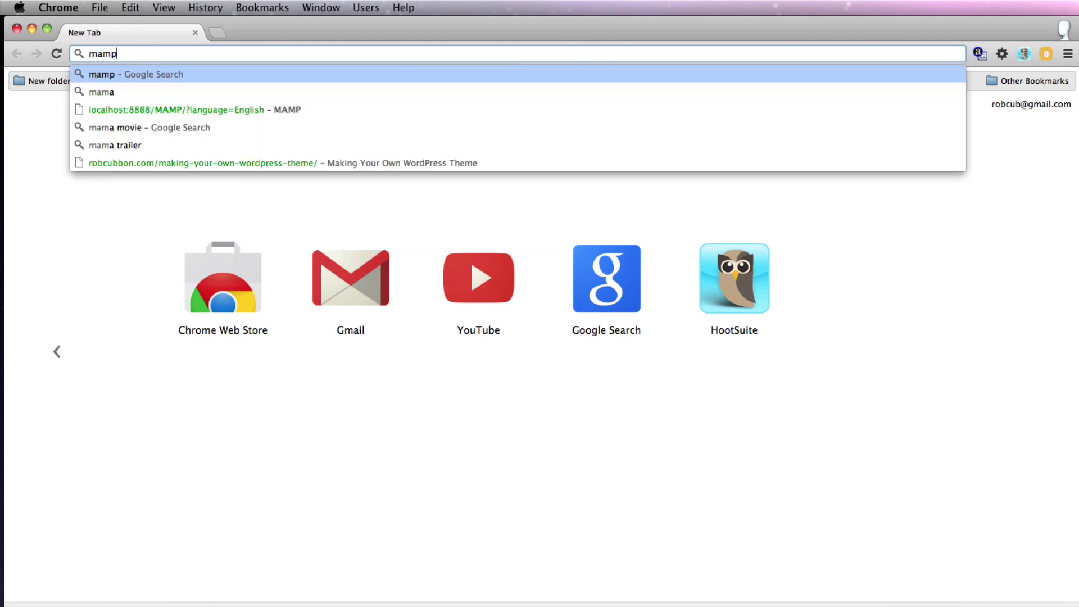
pyautogui.press('Return')
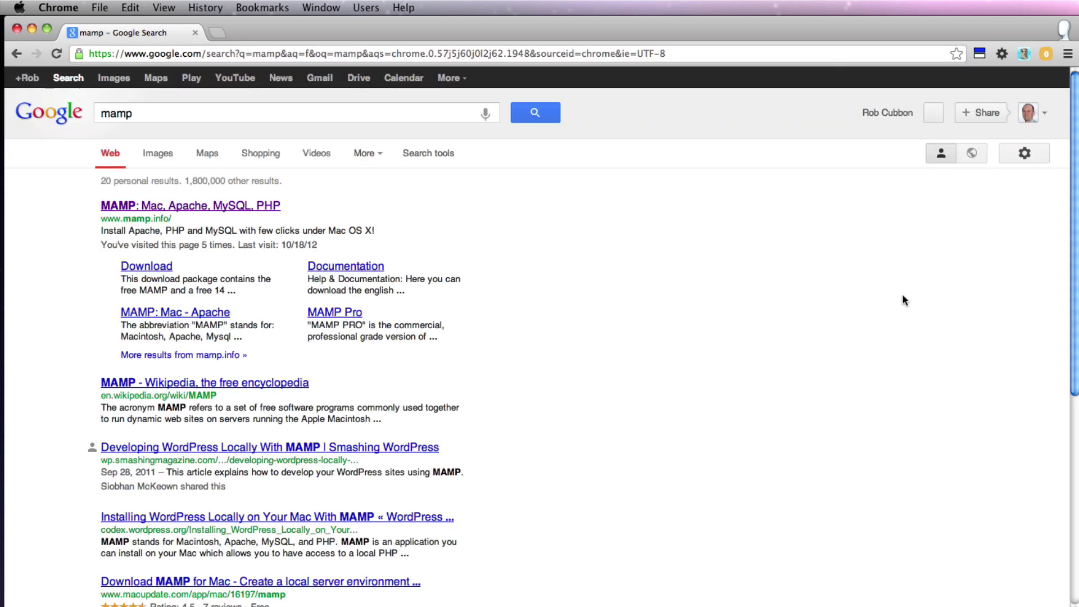
pyautogui.click(168, 205)
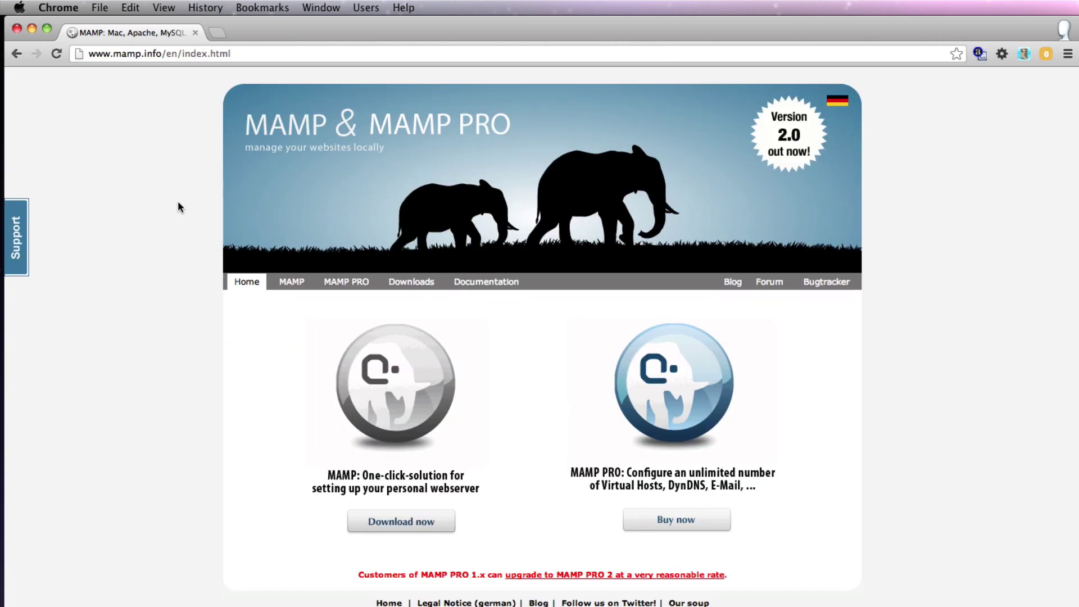
pyautogui.click(370, 523)
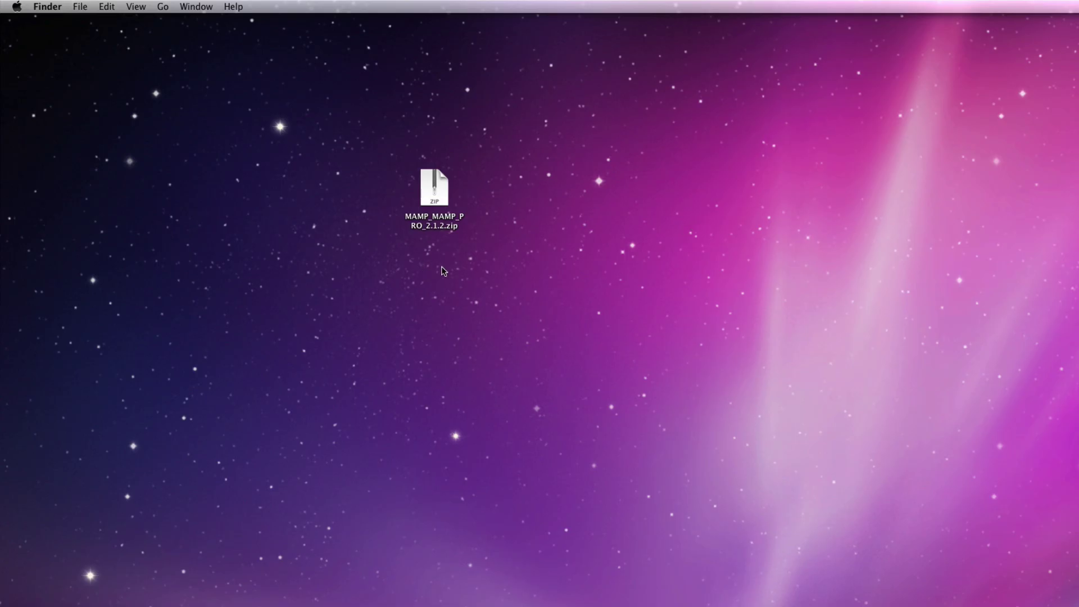
# - Unzip MAMP_MAMP_PRO_2.1.2.zip on the desktop and launch the extracted MAMP_2.1.2.pkg
pyautogui.click(426, 190)
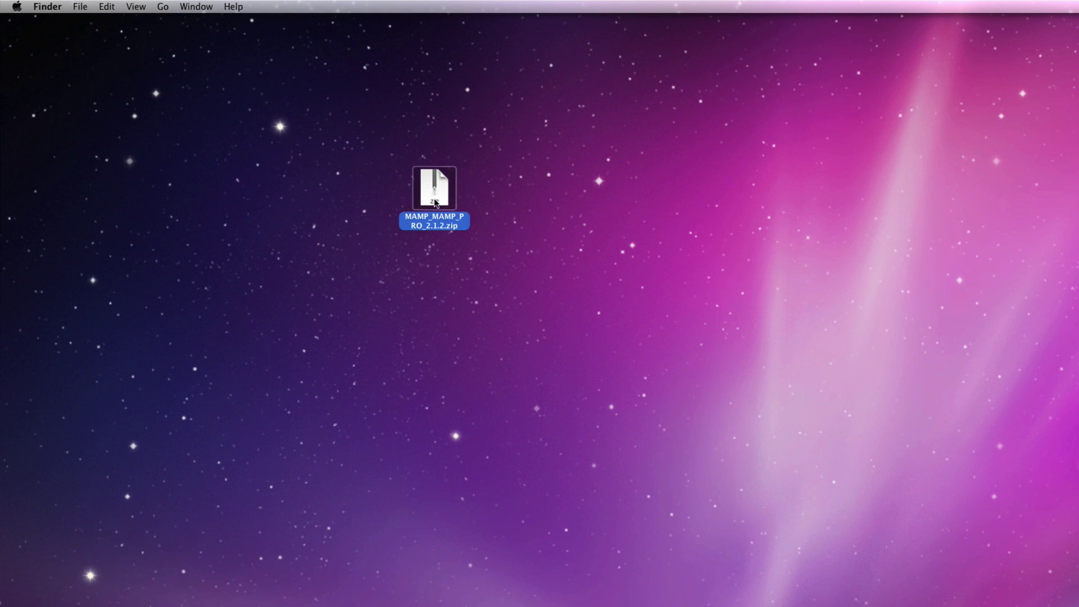
pyautogui.doubleClick(435, 203)
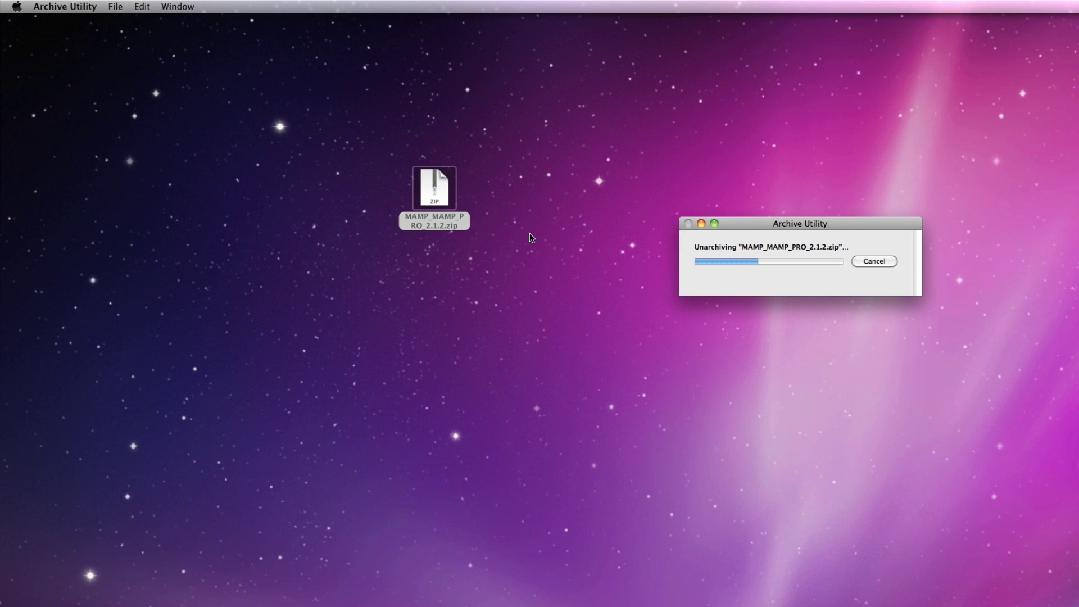
pyautogui.press('super+o')
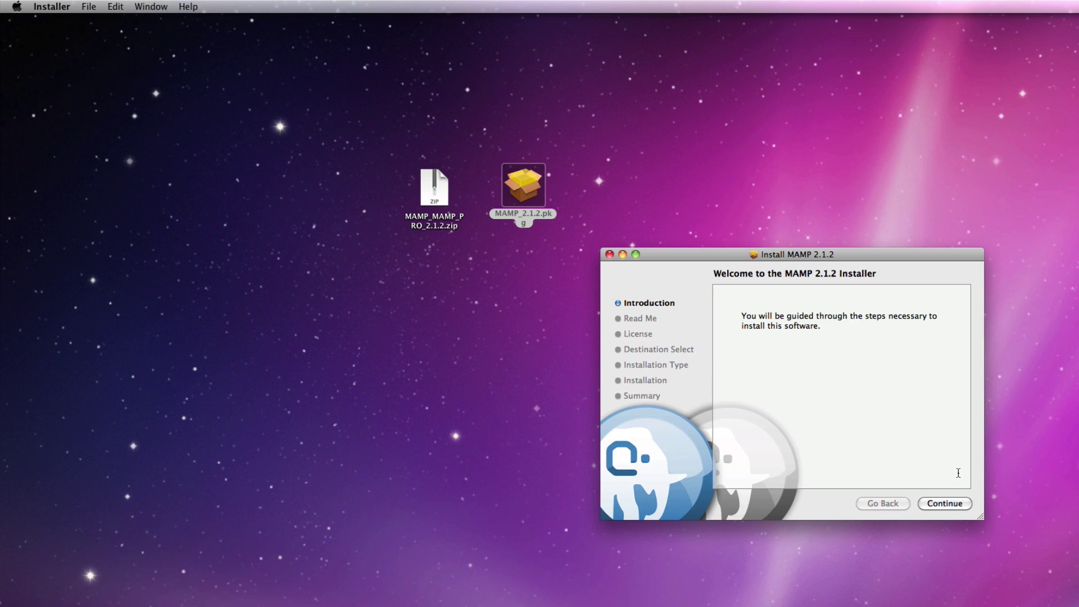
# - Go through the MAMP 2.1.2 installer, agree to the licence, and authorise the install with the admin password
pyautogui.click(946, 504)
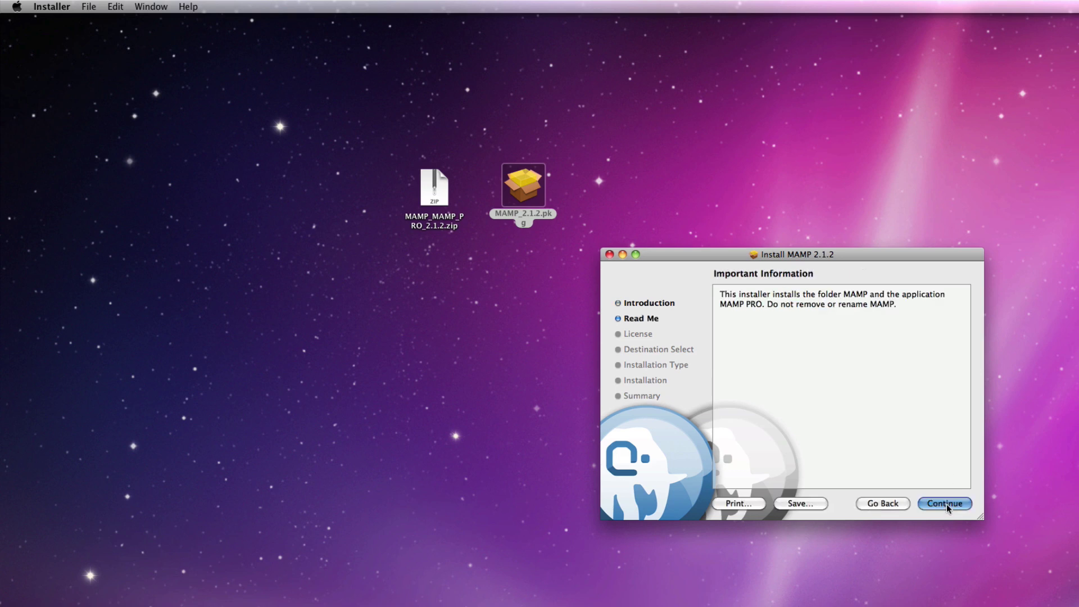
pyautogui.click(946, 503)
pyautogui.click(947, 504)
pyautogui.press('Return')
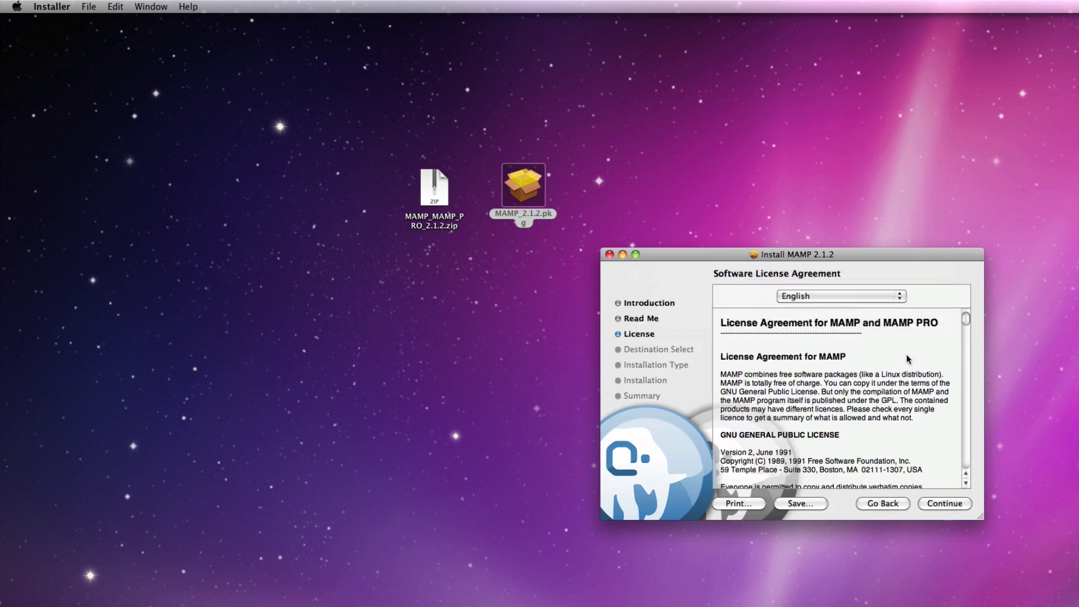
pyautogui.click(937, 504)
pyautogui.press('Return')
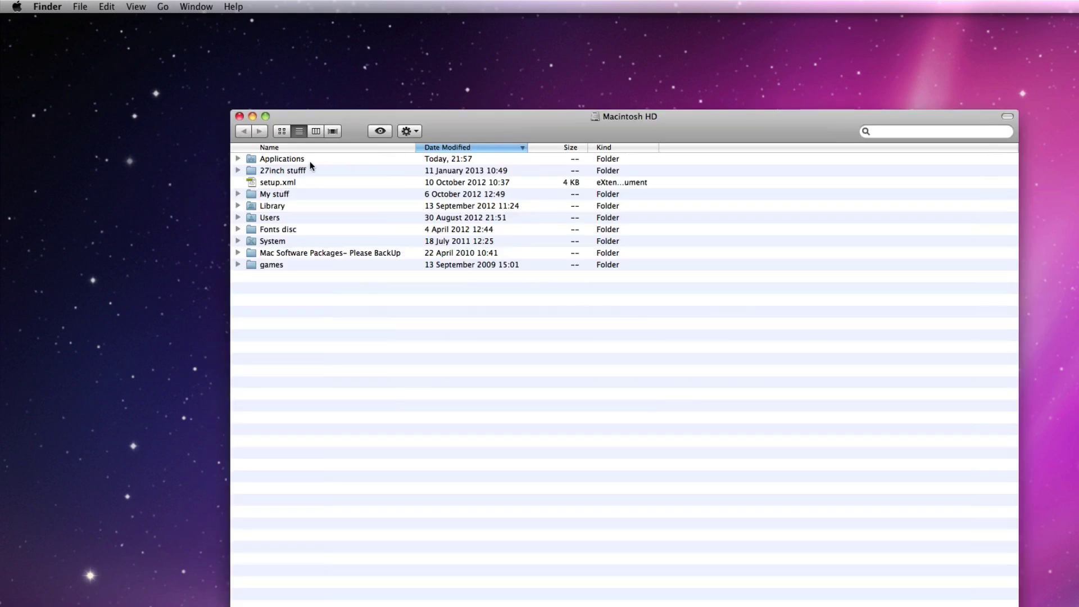
# - Launch MAMP from Applications > MAMP and start the Apache and MySQL servers
pyautogui.doubleClick(309, 160)
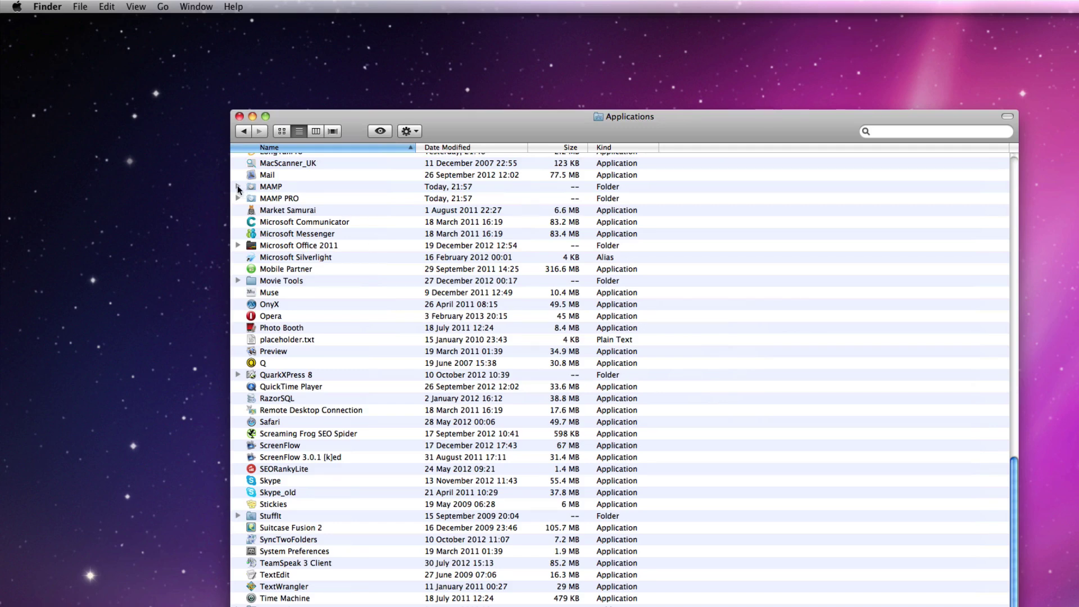
pyautogui.click(238, 188)
pyautogui.doubleClick(267, 329)
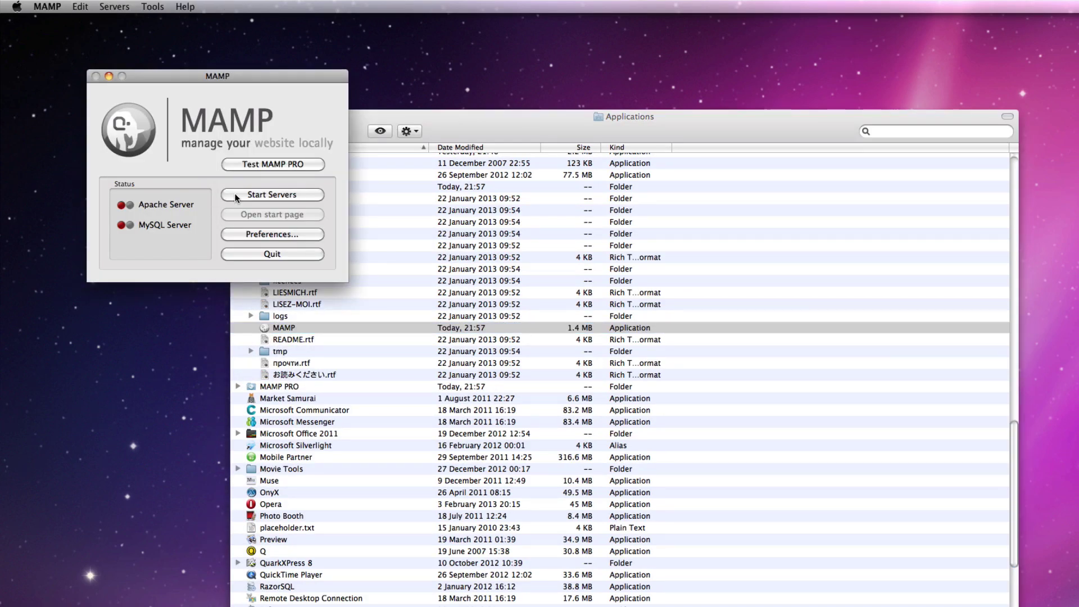
pyautogui.click(236, 195)
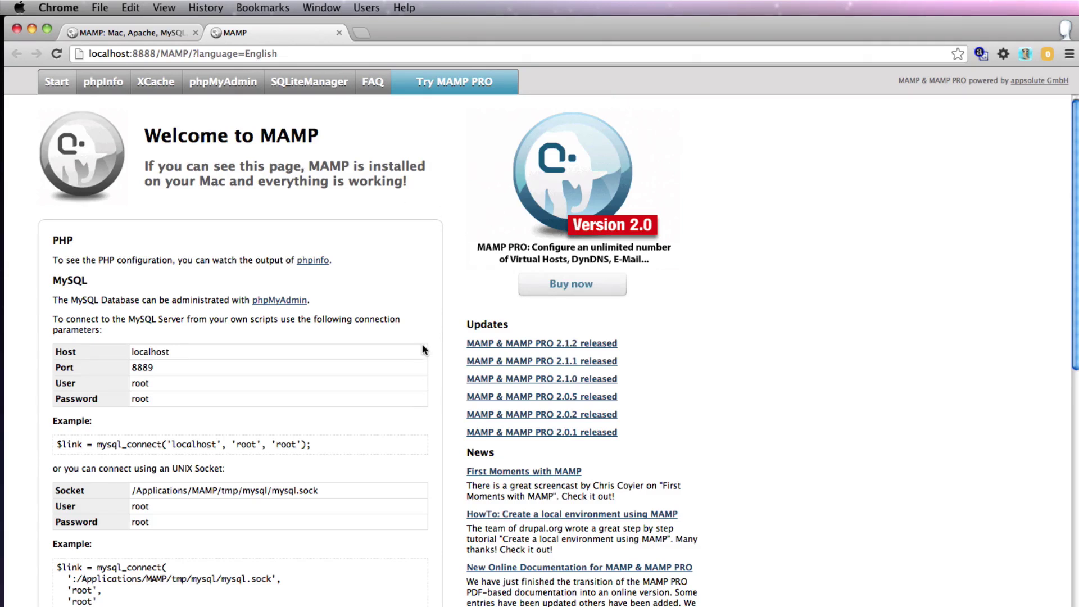
# - Download the WordPress 3.5.1 archive from wordpress.org
pyautogui.click(261, 303)
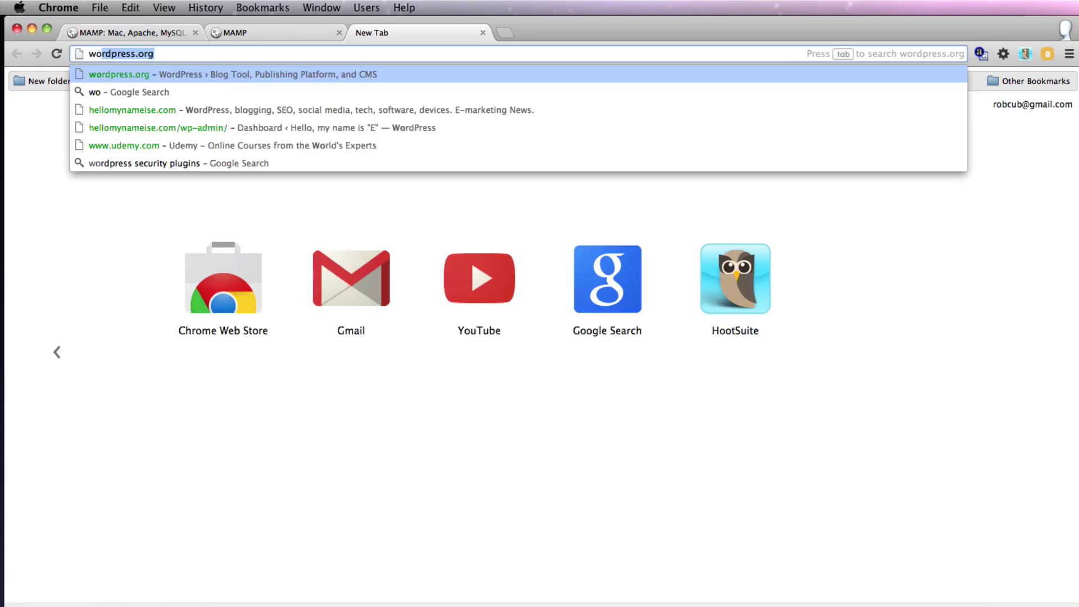
pyautogui.write('rdpress.org')
pyautogui.press('Return')
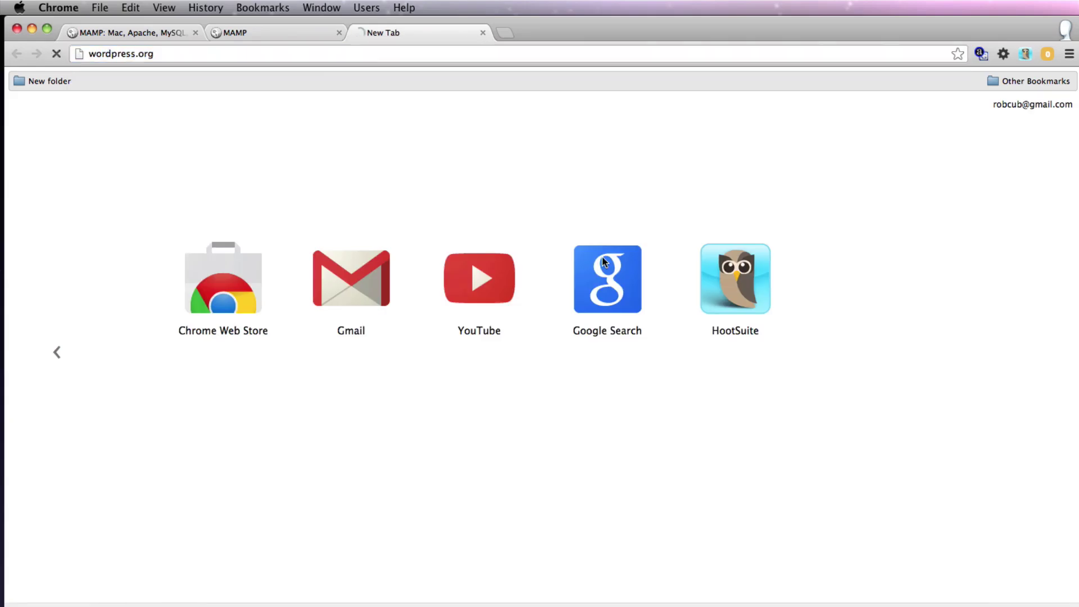
pyautogui.click(719, 321)
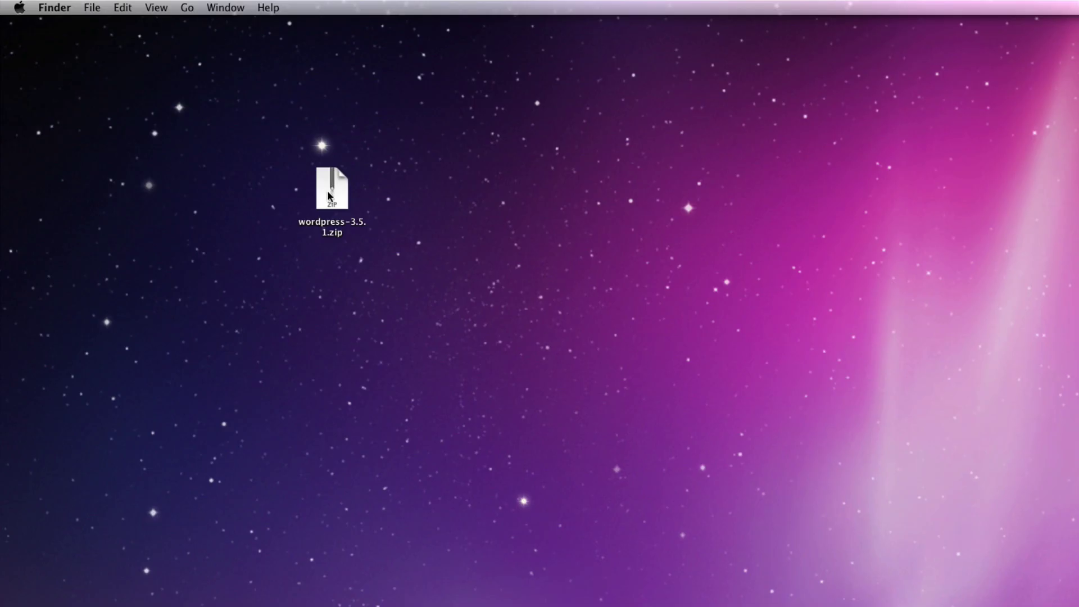
# - Unzip wordpress-3.5.1.zip and look through the extracted wordpress folder
pyautogui.doubleClick(331, 189)
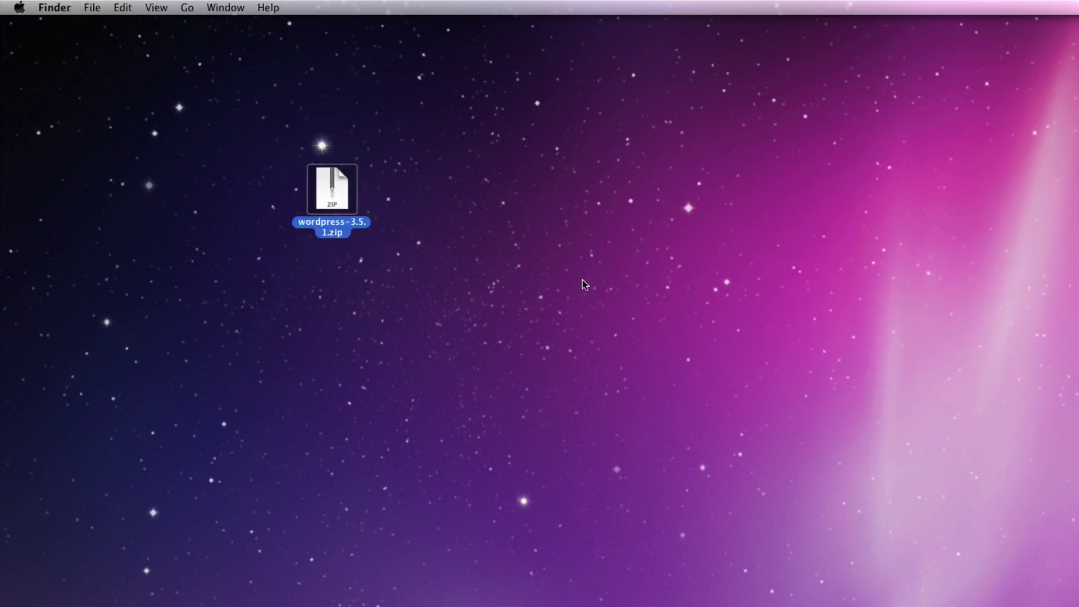
pyautogui.doubleClick(537, 239)
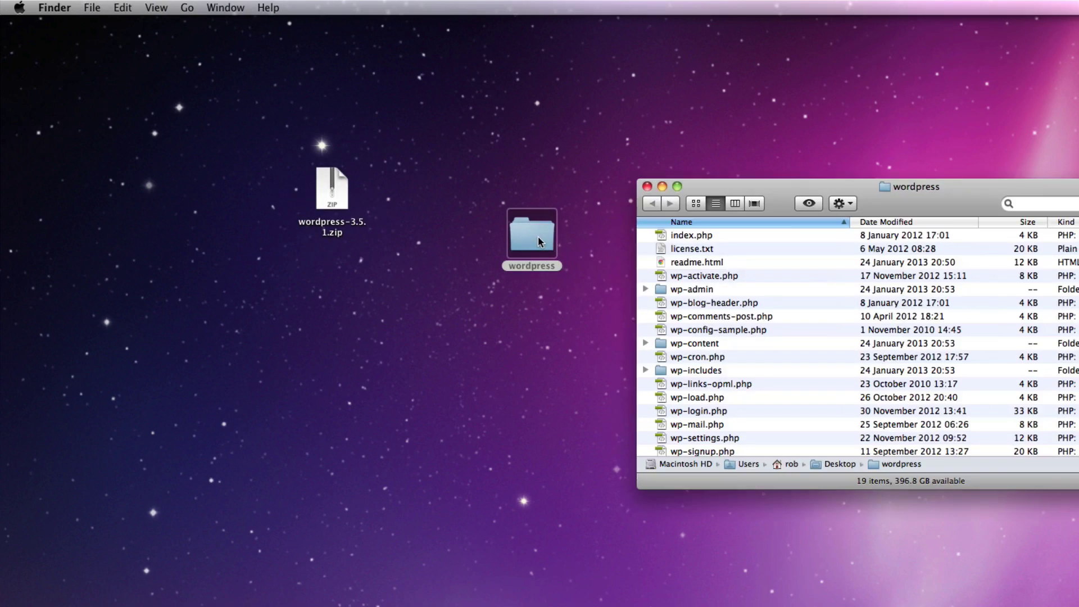
pyautogui.scroll(-2, 821, 298)
pyautogui.scroll(2, 820, 294)
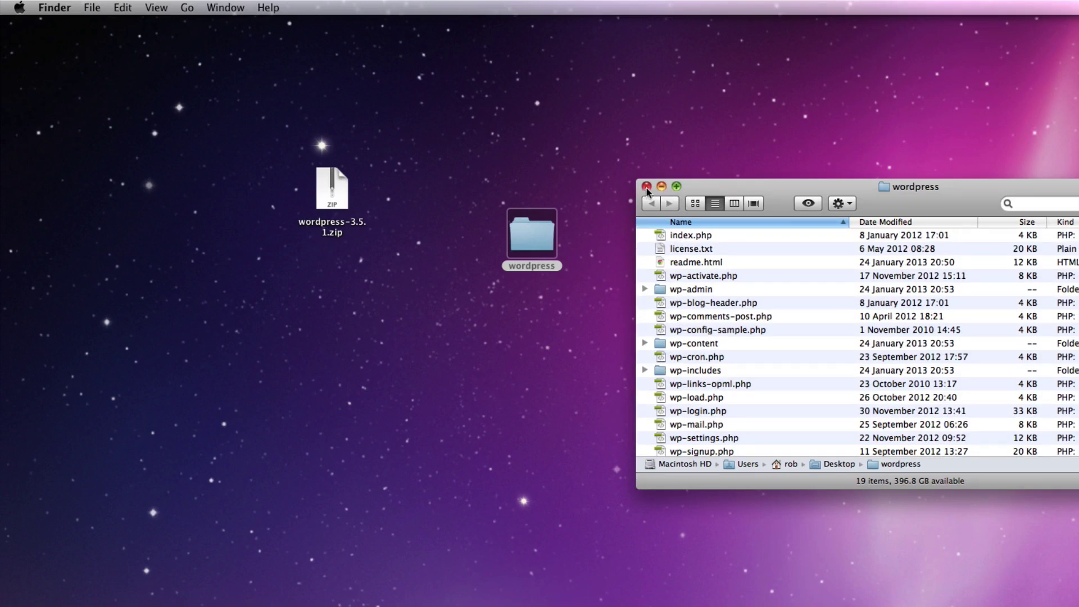
pyautogui.click(646, 186)
pyautogui.click(363, 244)
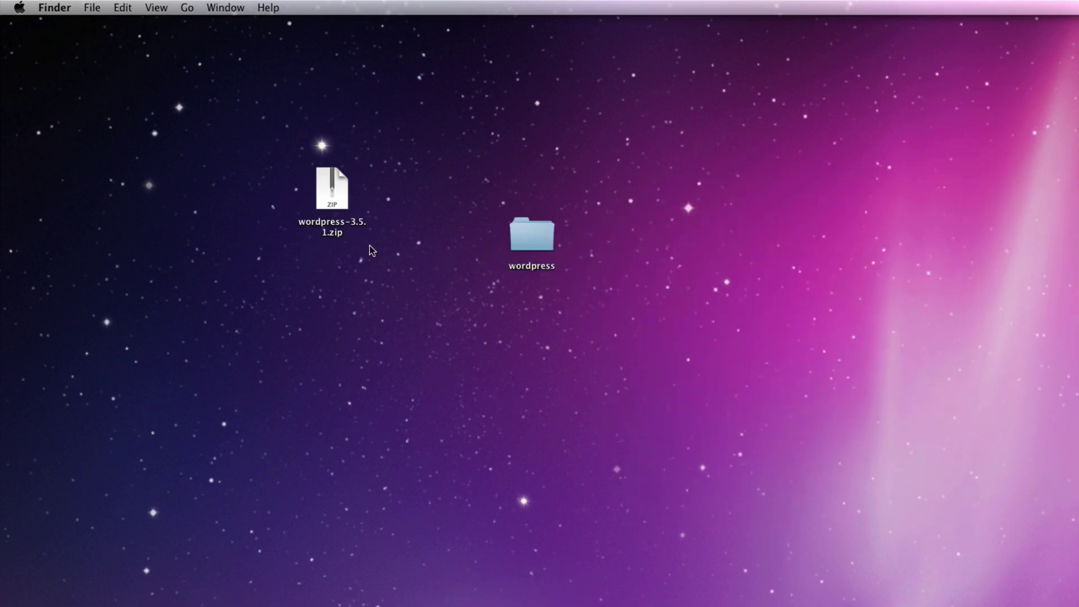
# - Move the wordpress folder into Applications > MAMP > htdocs
pyautogui.press('super+n')
pyautogui.click(569, 270)
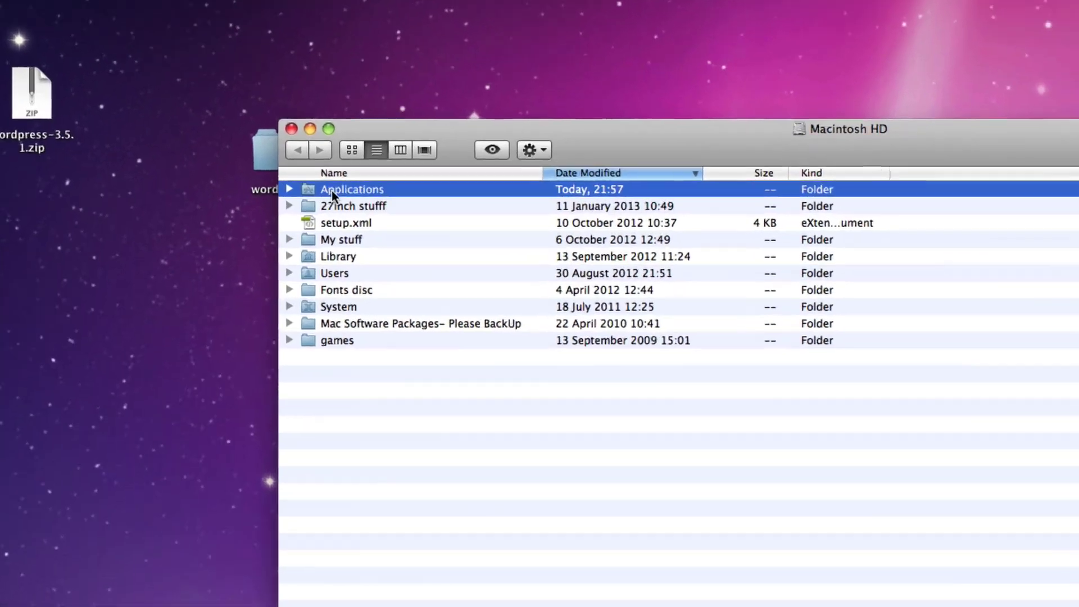
pyautogui.doubleClick(569, 271)
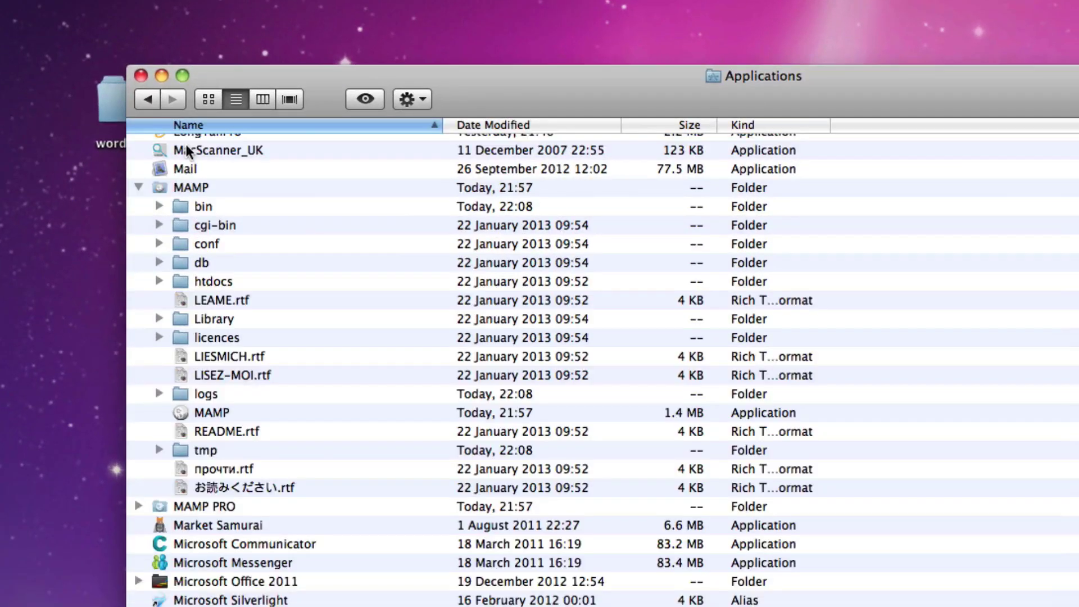
pyautogui.scroll(4, 595, 465)
pyautogui.doubleClick(215, 415)
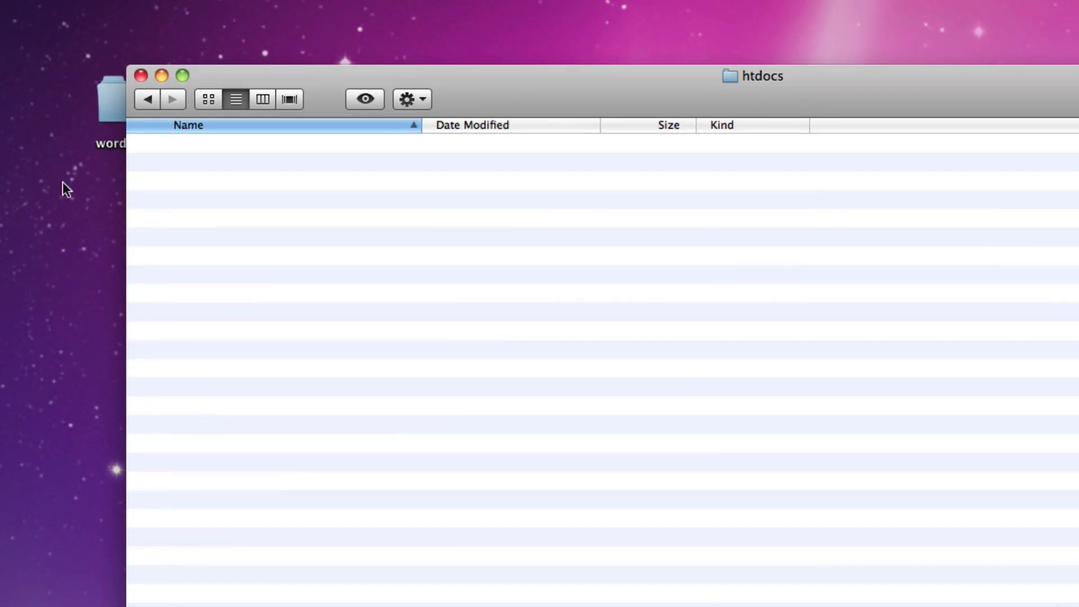
pyautogui.moveTo(93, 94); pyautogui.dragTo(183, 205)
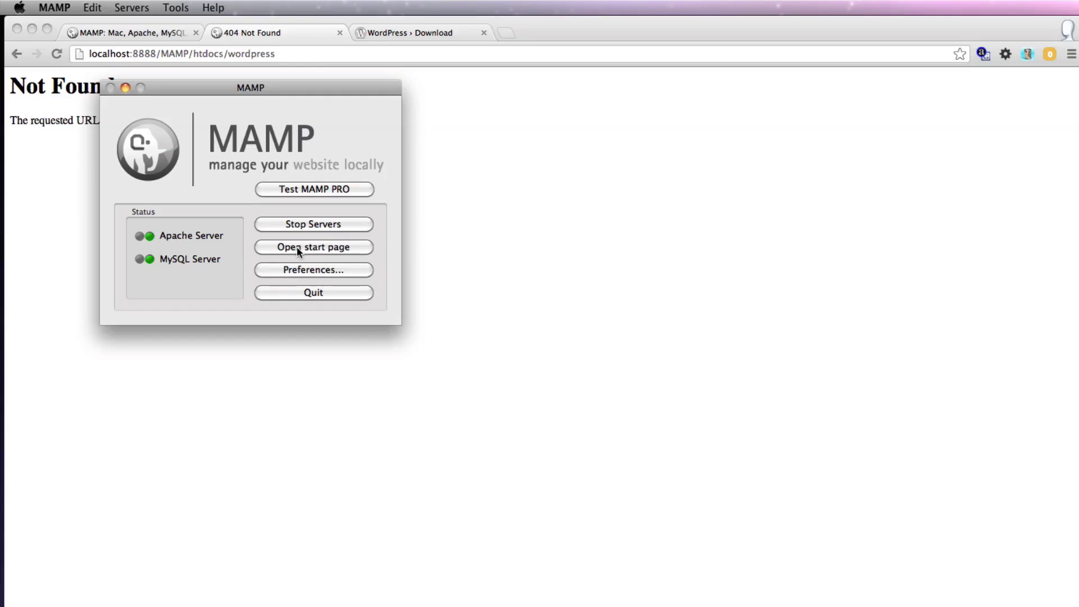
# - Open phpMyAdmin from the MAMP start page and enter wordpress as a new database name
pyautogui.click(297, 248)
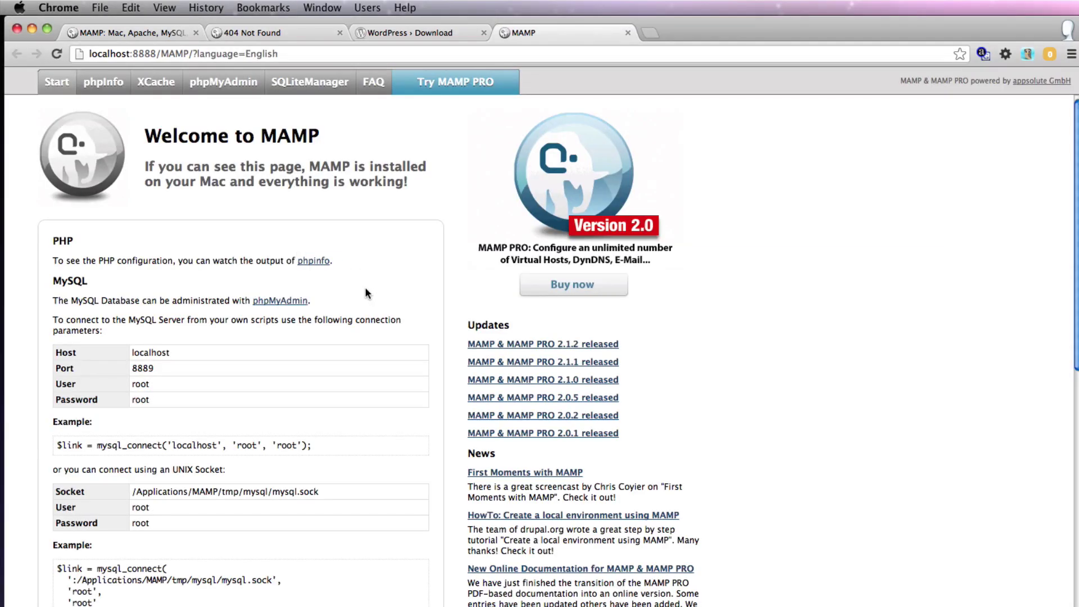
pyautogui.click(280, 301)
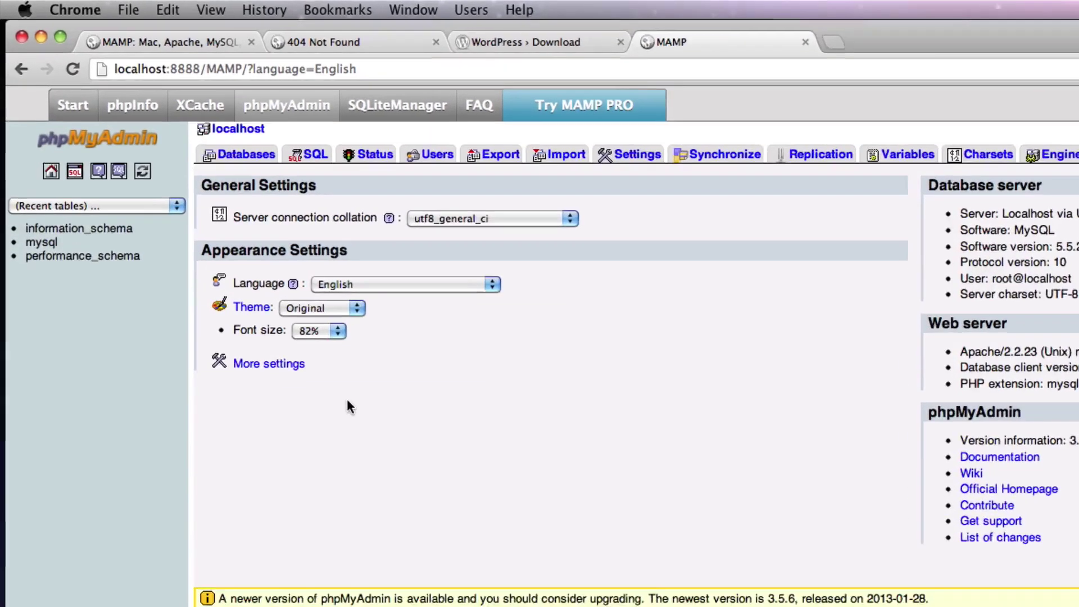
pyautogui.click(188, 122)
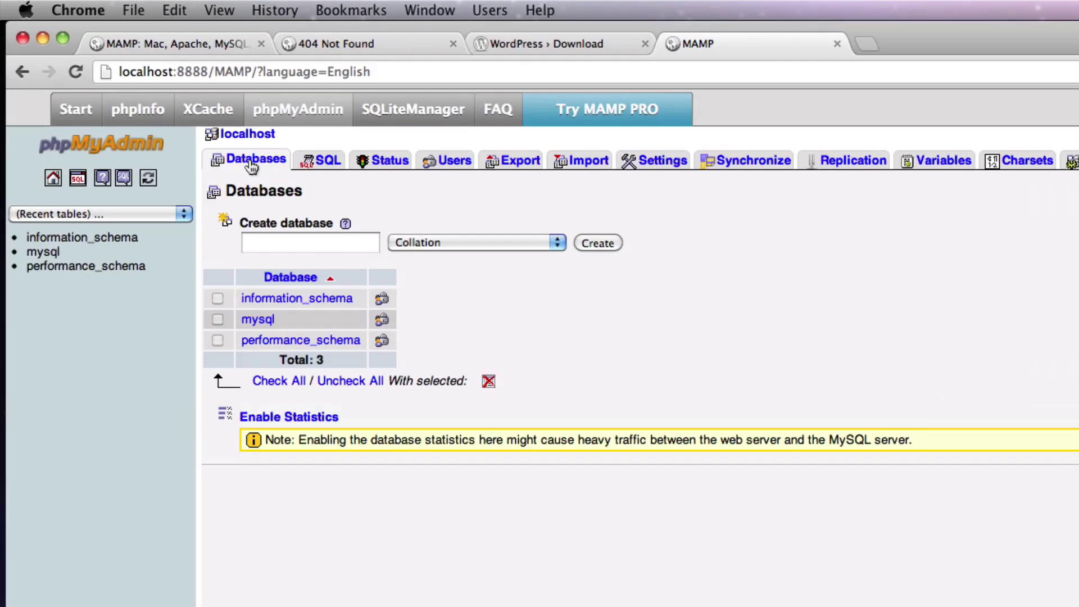
pyautogui.click(269, 236)
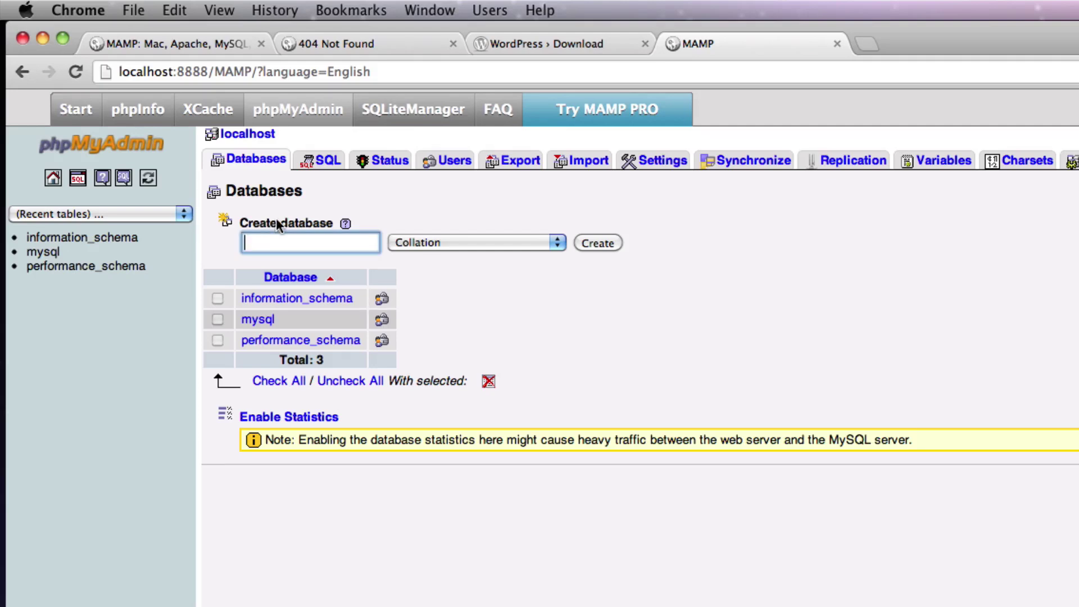
pyautogui.write('wordpress')
# - Create the wordpress database, then browse to the server root at localhost:8888
pyautogui.click(615, 243)
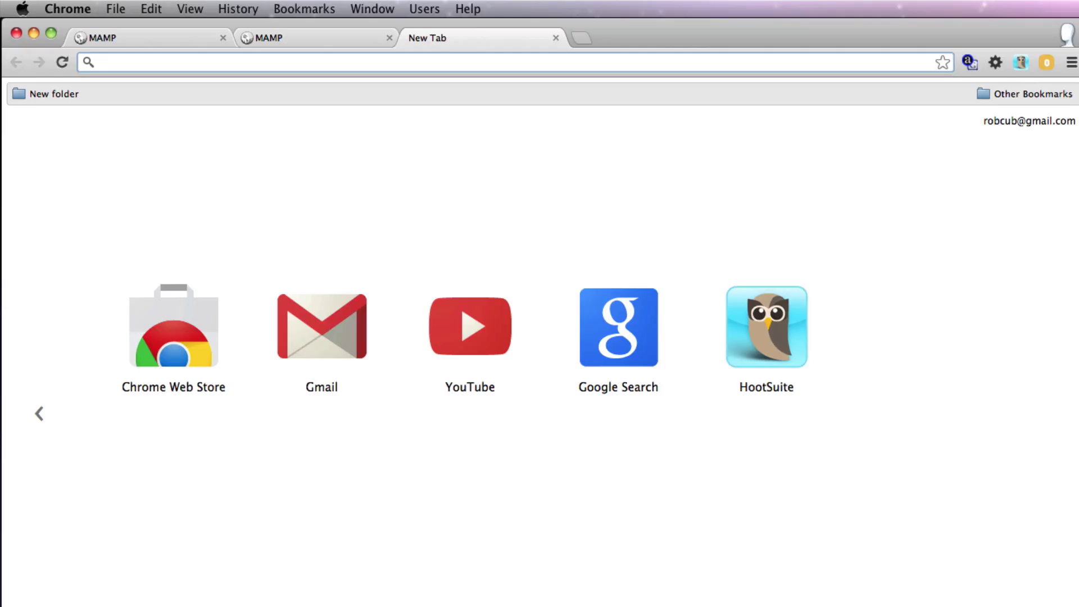
pyautogui.click(554, 582)
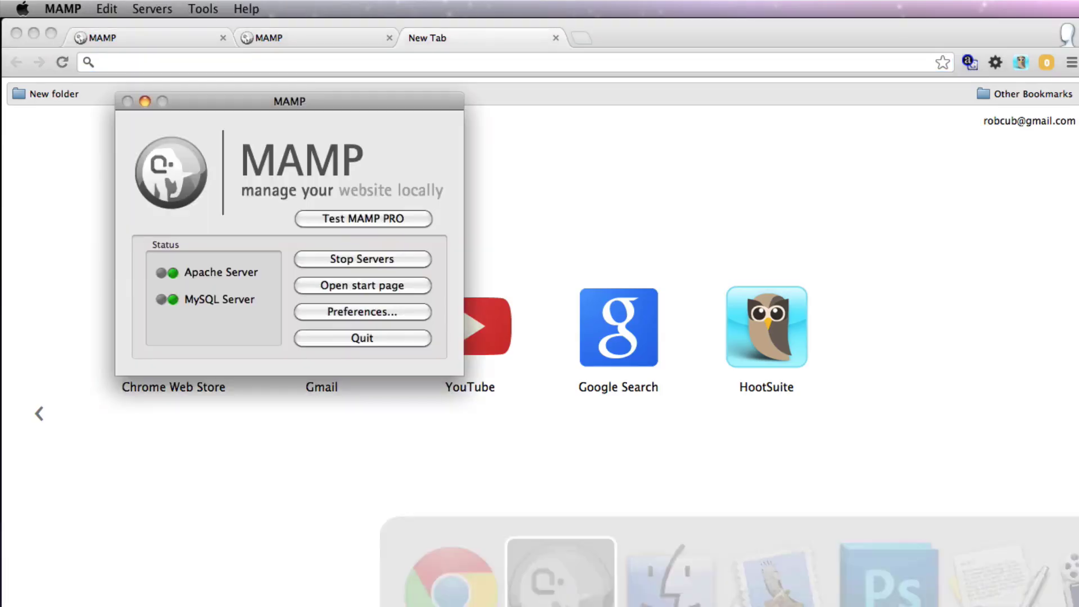
pyautogui.click(386, 290)
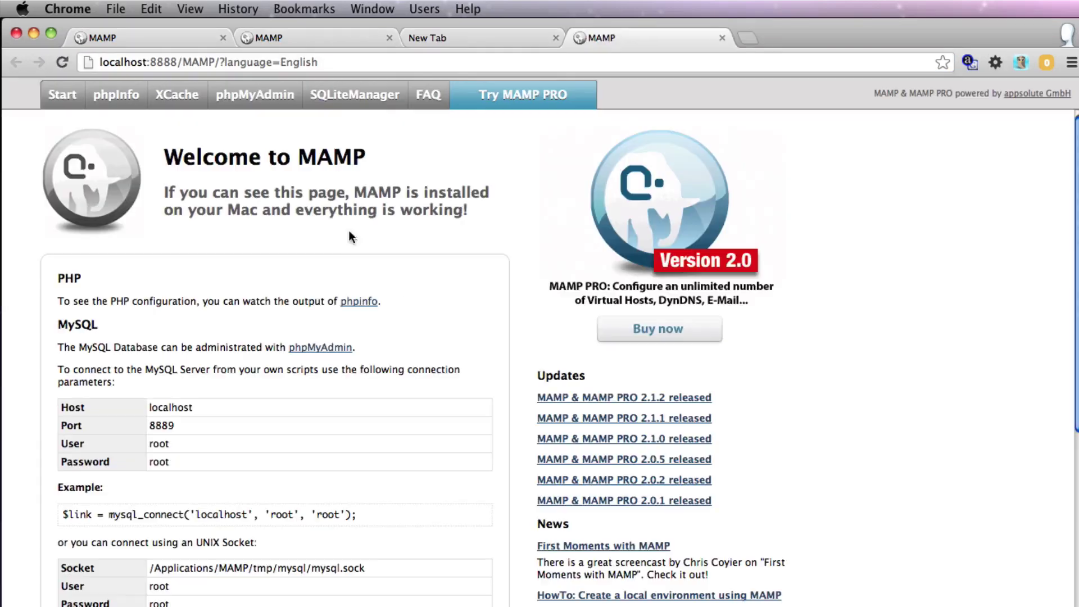
pyautogui.moveTo(178, 62); pyautogui.dragTo(193, 84)
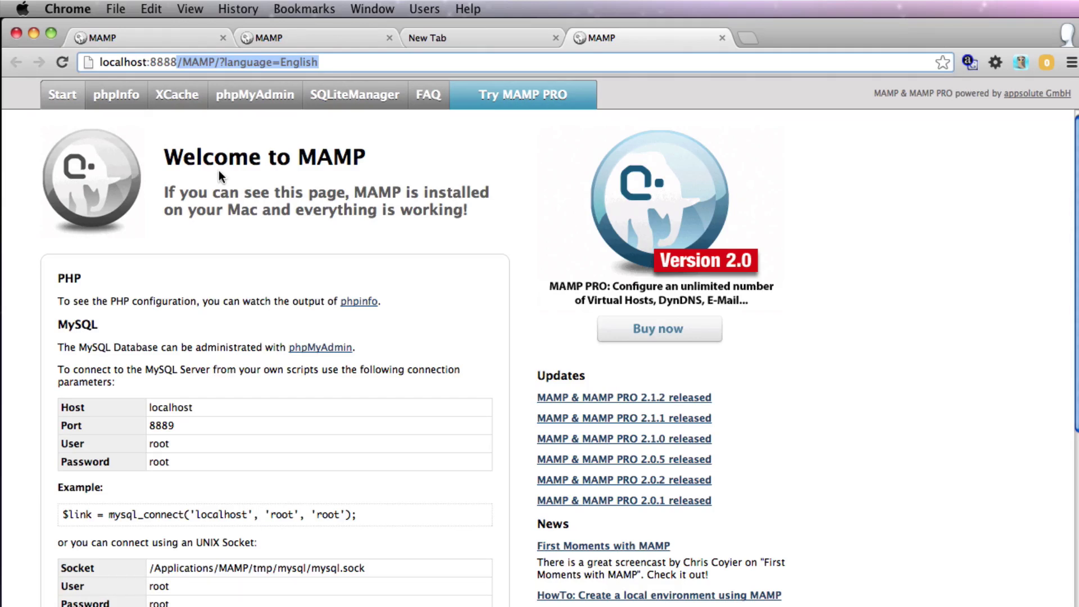
pyautogui.press('BackSpace')
pyautogui.press('Return')
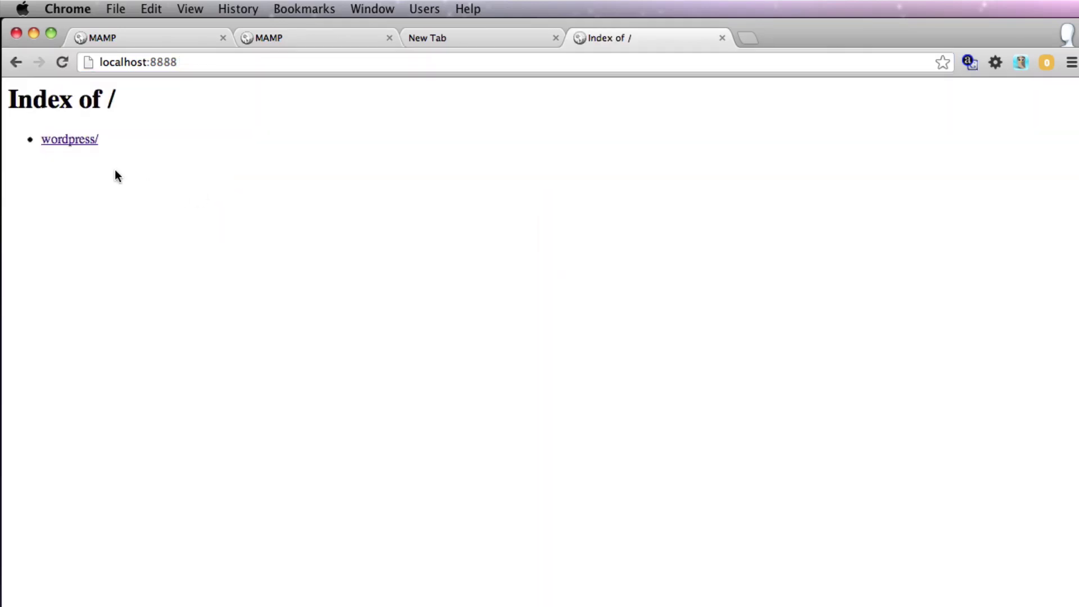
# - Open the wordpress/ folder on localhost:8888 and start creating wp-config.php
pyautogui.click(70, 141)
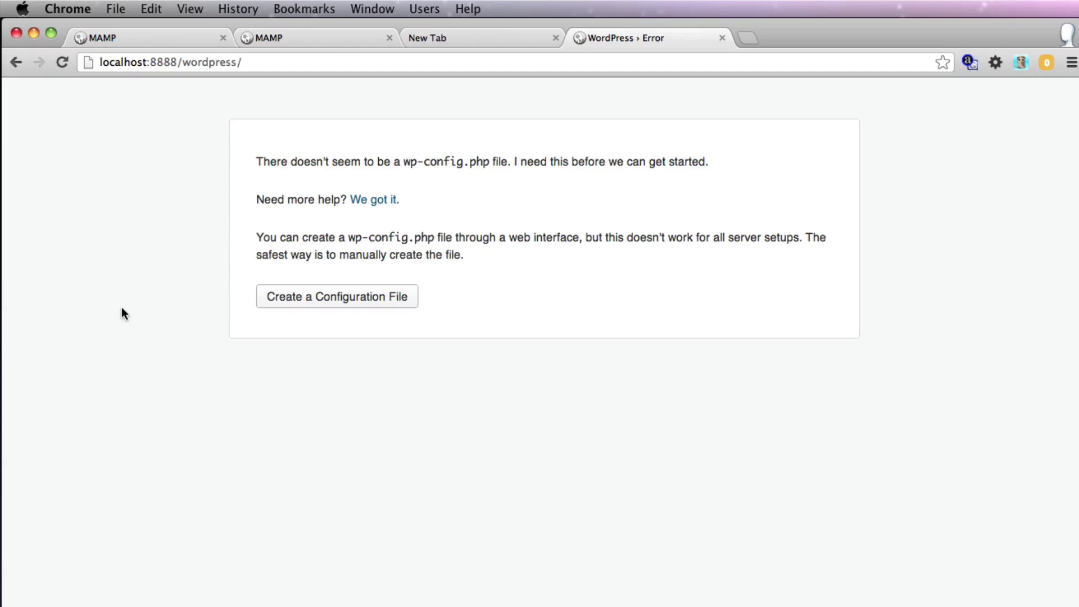
pyautogui.click(304, 306)
pyautogui.click(283, 492)
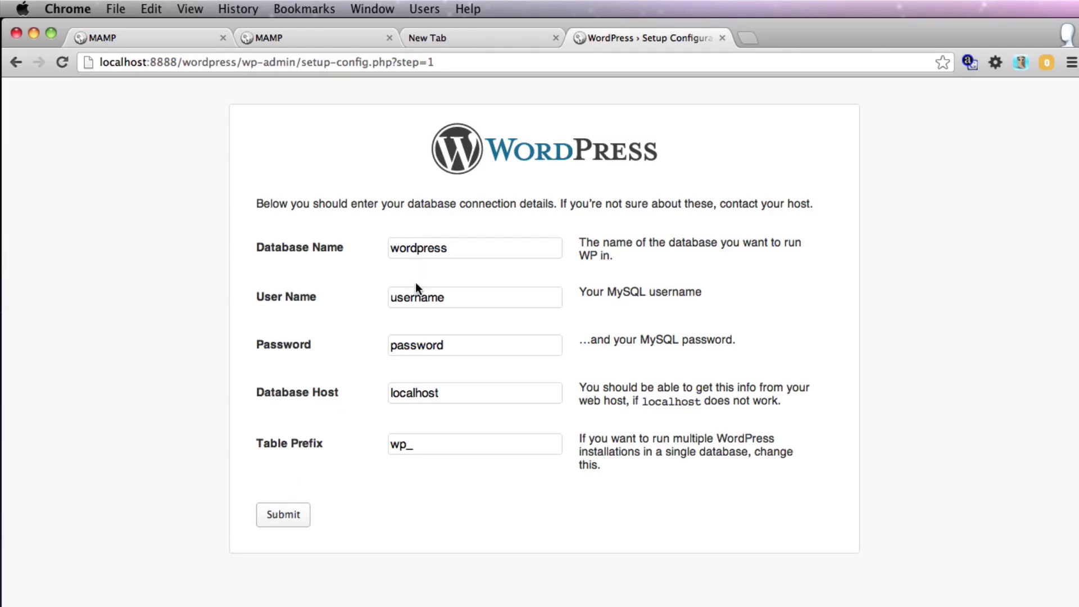
# - Enter root as the database user name plus the MySQL password, keep localhost, and submit
pyautogui.doubleClick(416, 298)
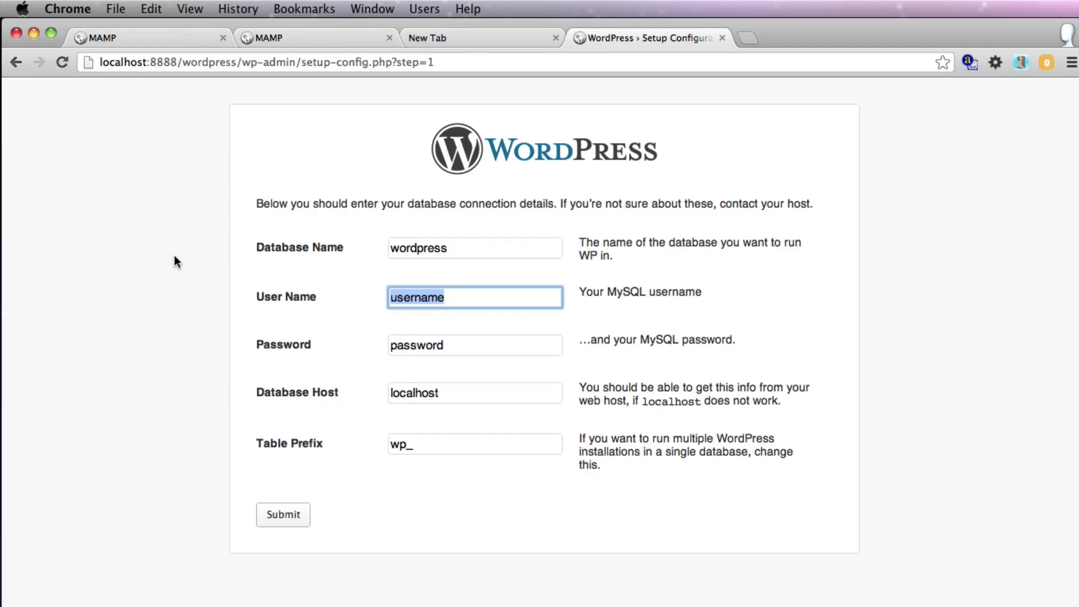
pyautogui.write('root')
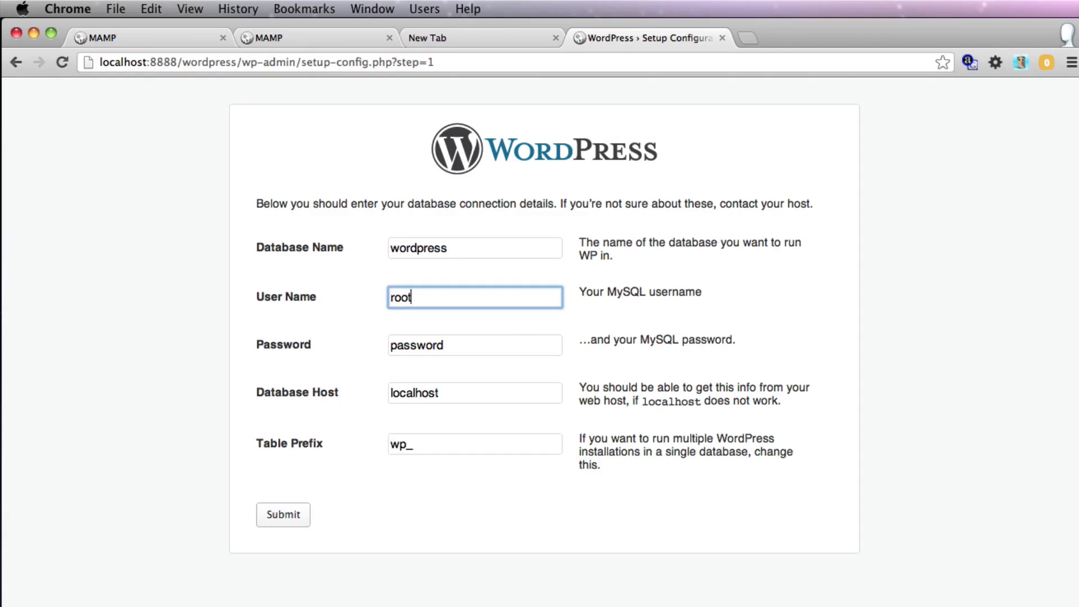
pyautogui.press('Tab')
pyautogui.write('root')
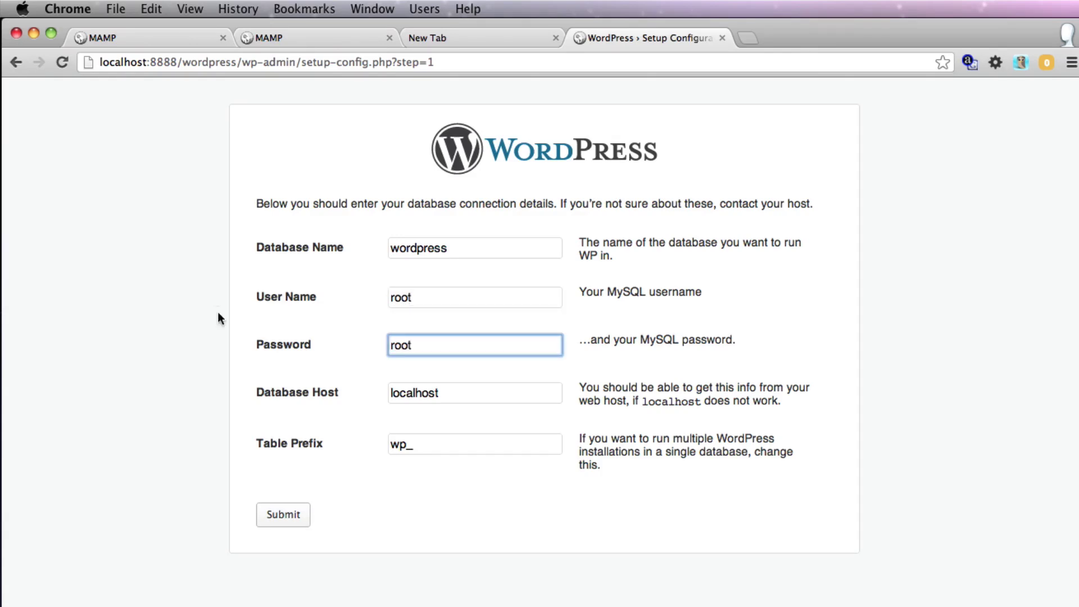
pyautogui.click(450, 394)
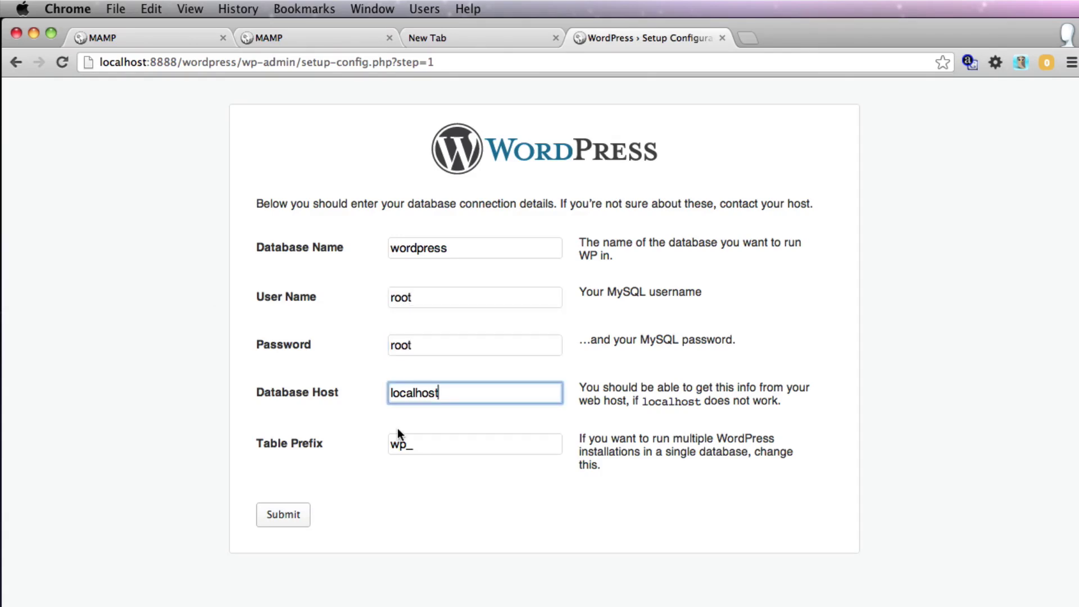
pyautogui.click(282, 514)
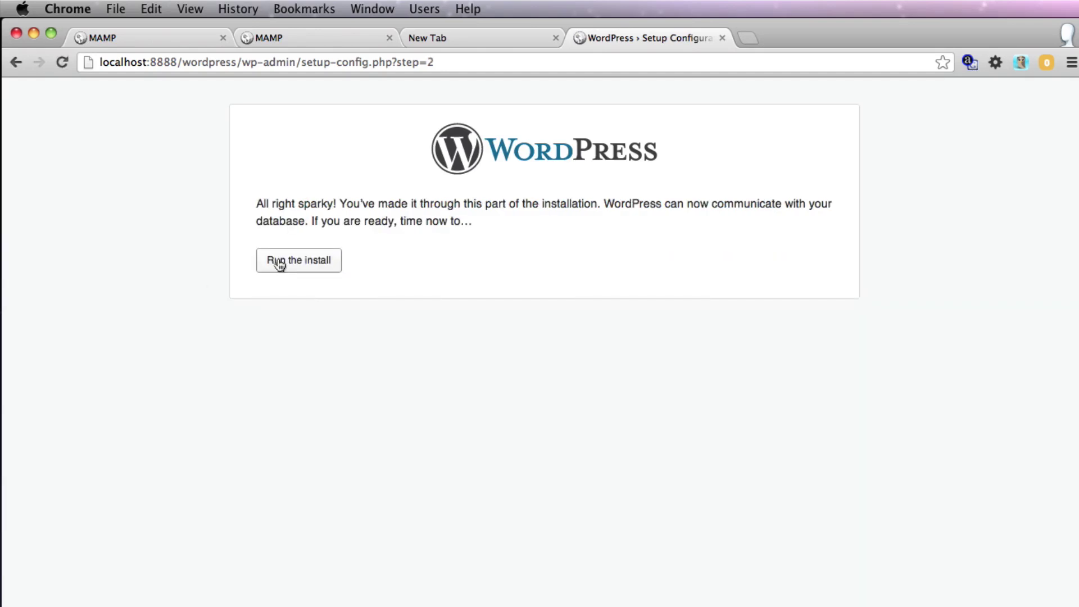
# - Run the install, set the site title to Test and clear the prefilled password
pyautogui.click(299, 261)
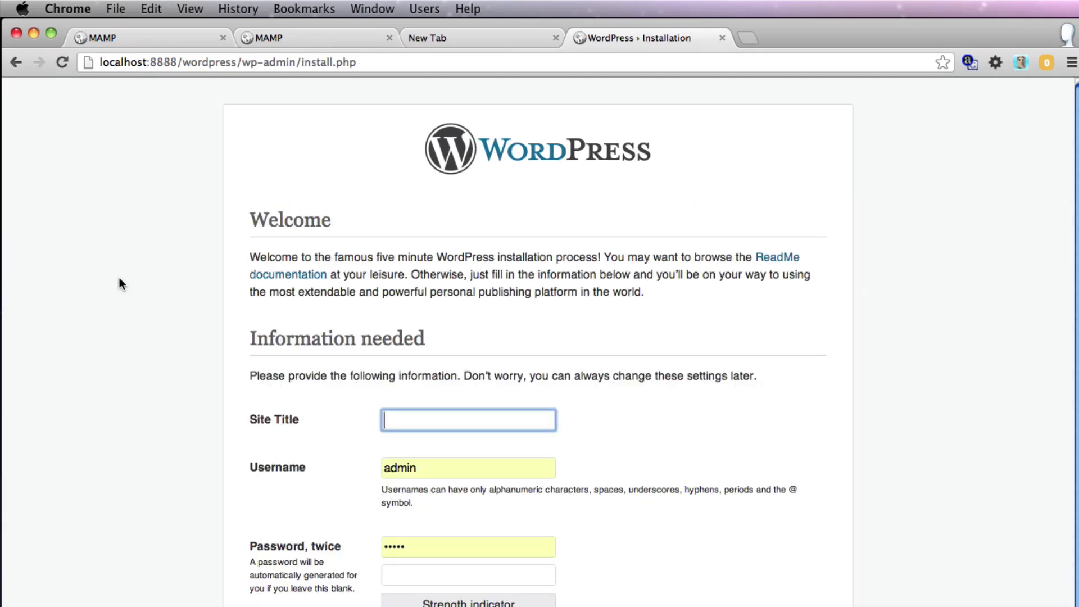
pyautogui.scroll(-3, 119, 277)
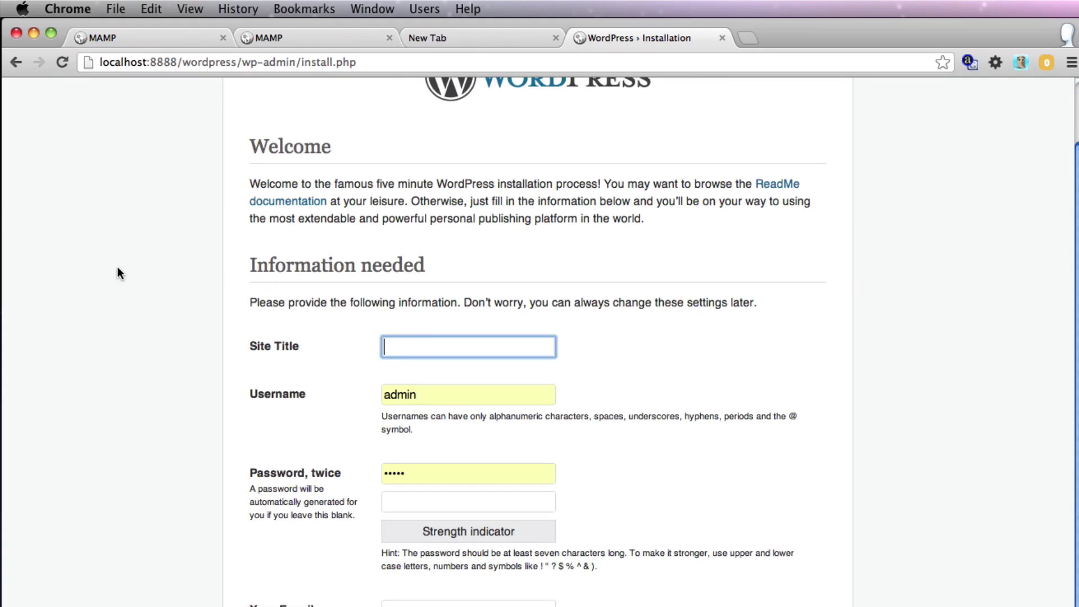
pyautogui.write('Test')
pyautogui.doubleClick(410, 473)
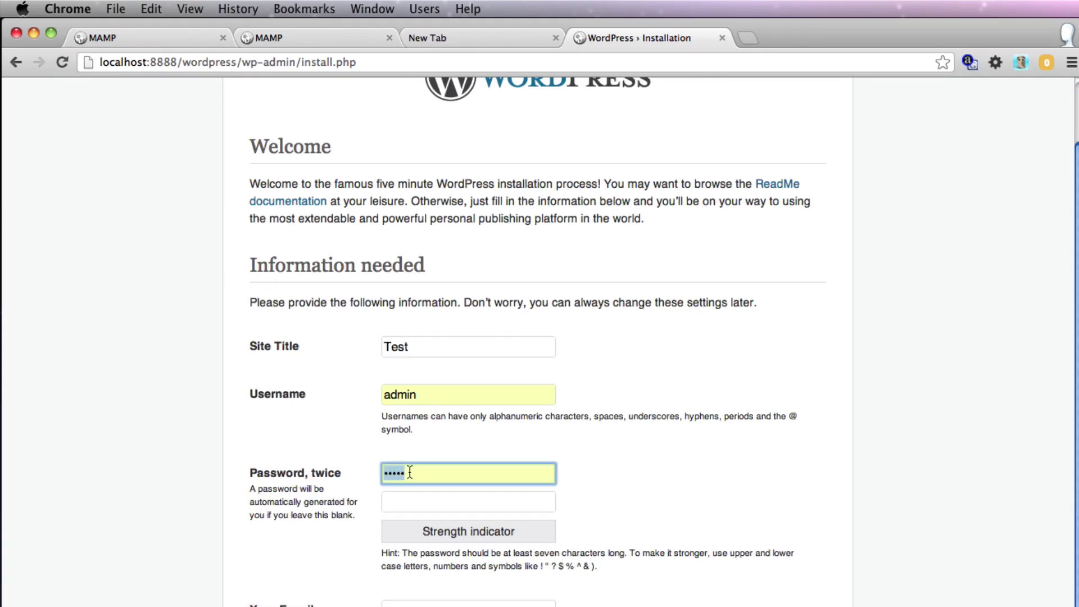
pyautogui.press('BackSpace')
pyautogui.click(401, 430)
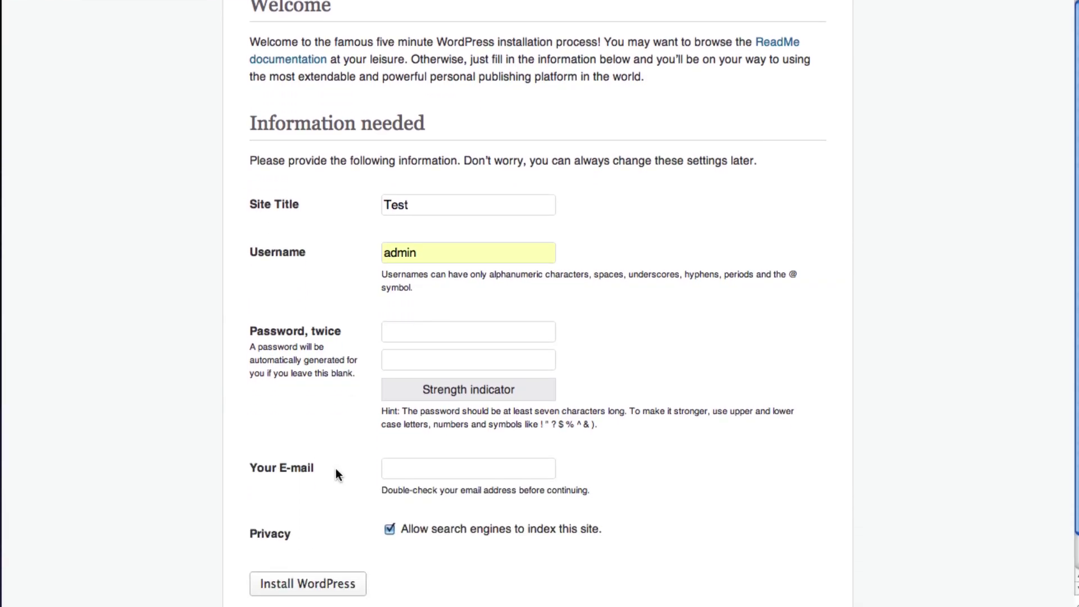
# - Fill in the site e-mail address from autofill and install WordPress
pyautogui.click(397, 475)
pyautogui.click(402, 489)
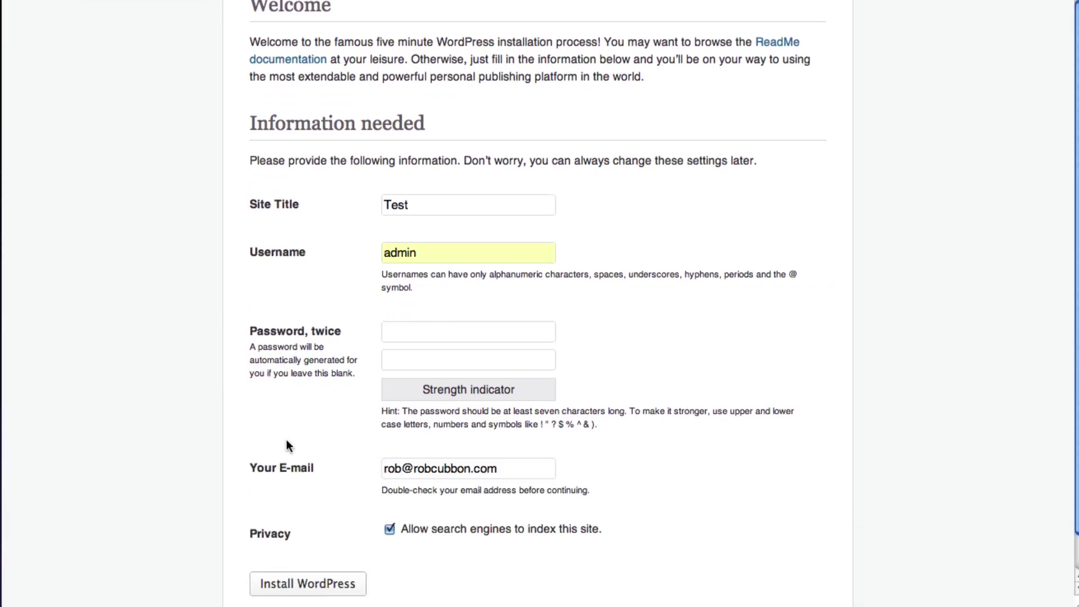
pyautogui.scroll(-2, 286, 439)
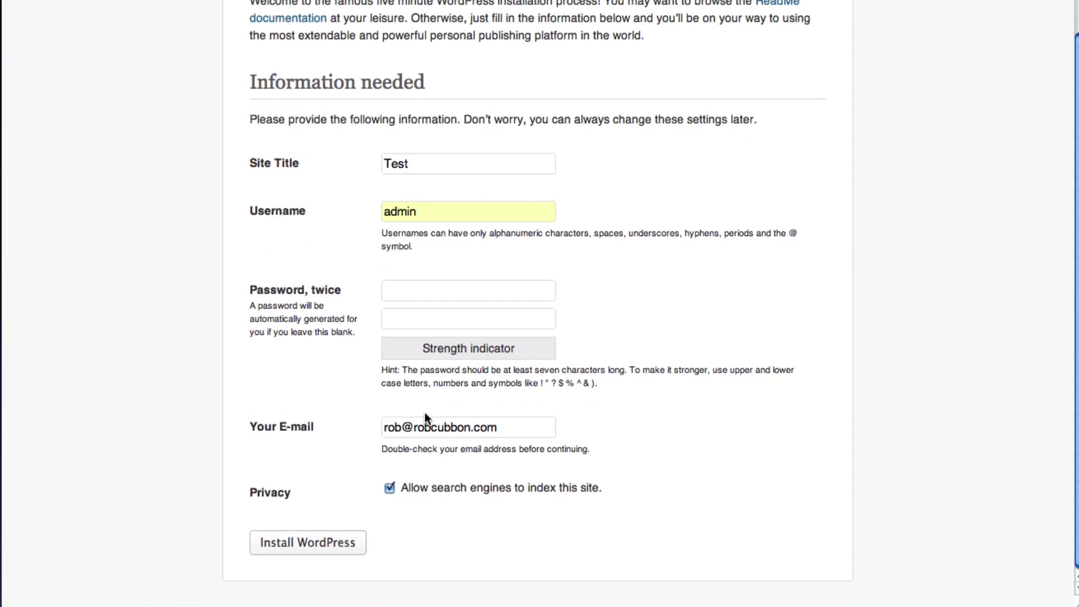
pyautogui.click(277, 546)
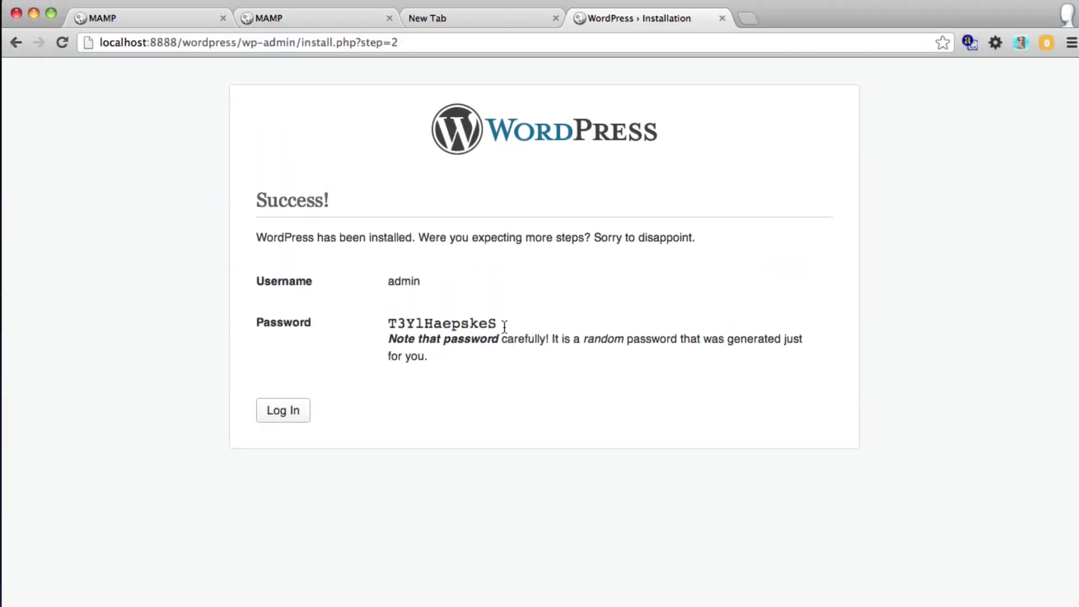
# - Copy the admin username and generated password, then log in to the Test site's WordPress dashboard
pyautogui.moveTo(505, 326); pyautogui.dragTo(255, 283)
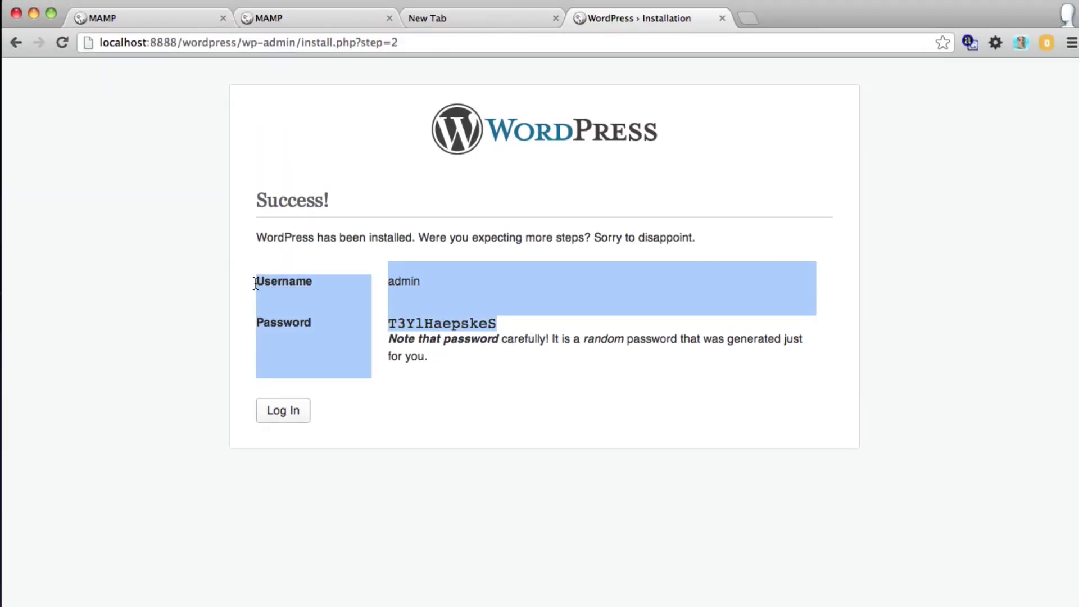
pyautogui.click(283, 411)
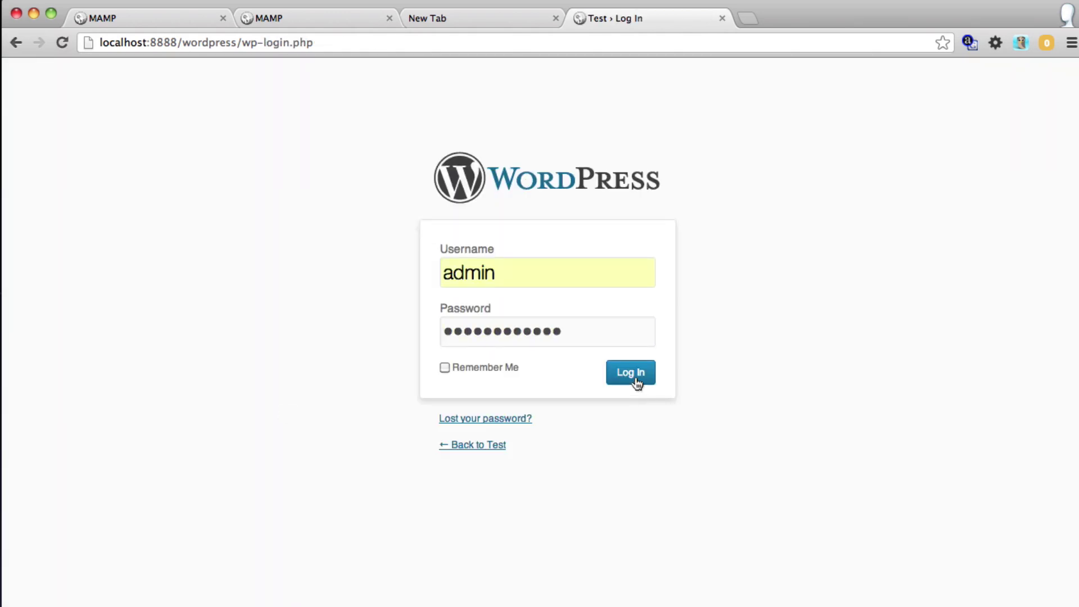
pyautogui.click(637, 382)
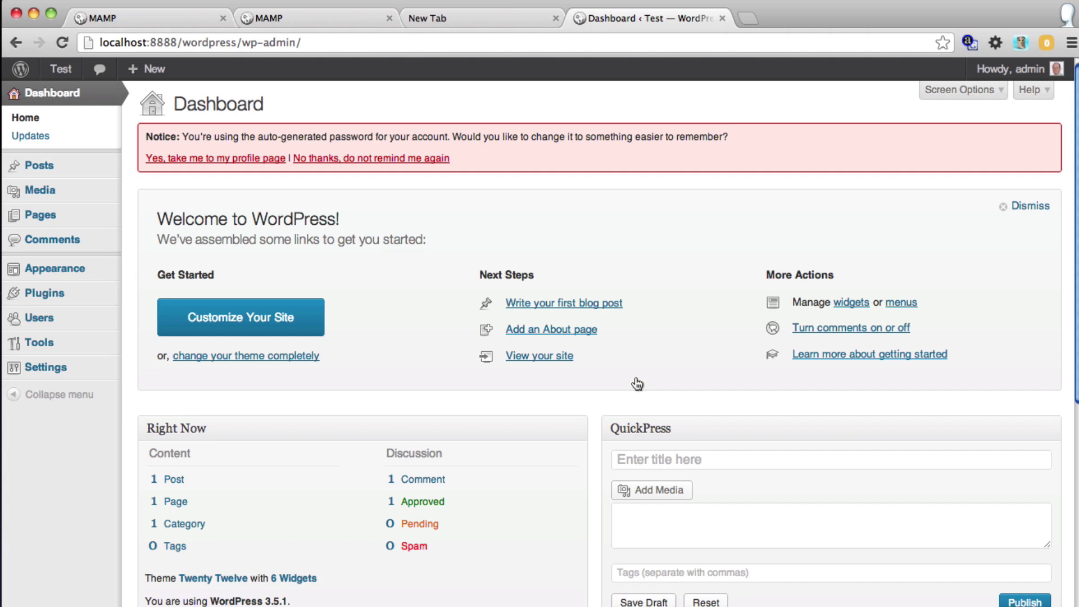
# - Load the Test site's front page at localhost:8888/wordpress/ in a new tab
pyautogui.hotkey('ctrl', 't')
pyautogui.write('al')
pyautogui.press('BackSpace')
pyautogui.press('BackSpace')
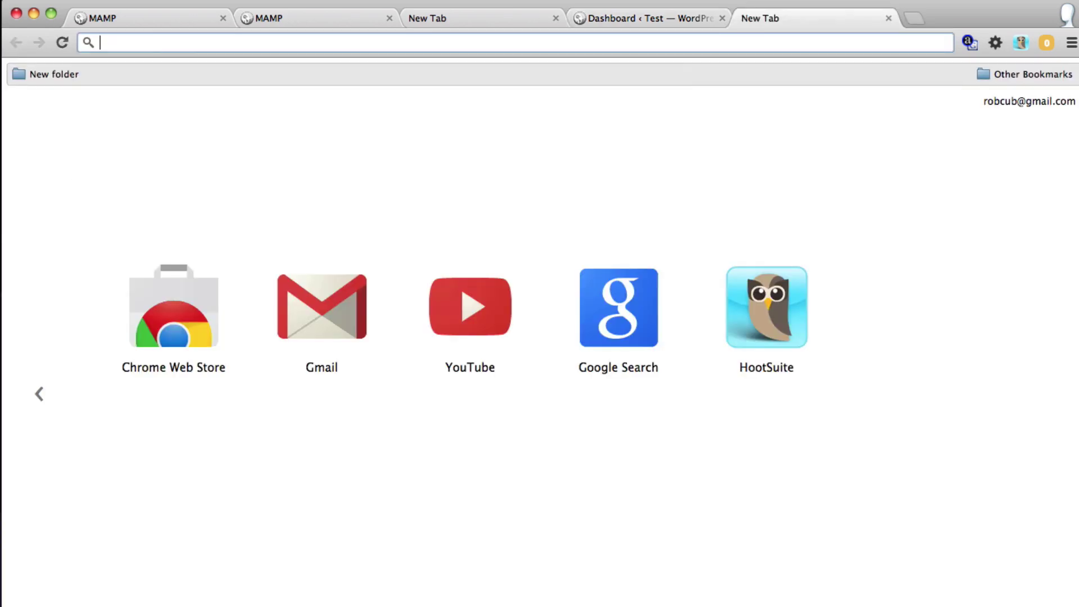
pyautogui.write('localhost:8888/word')
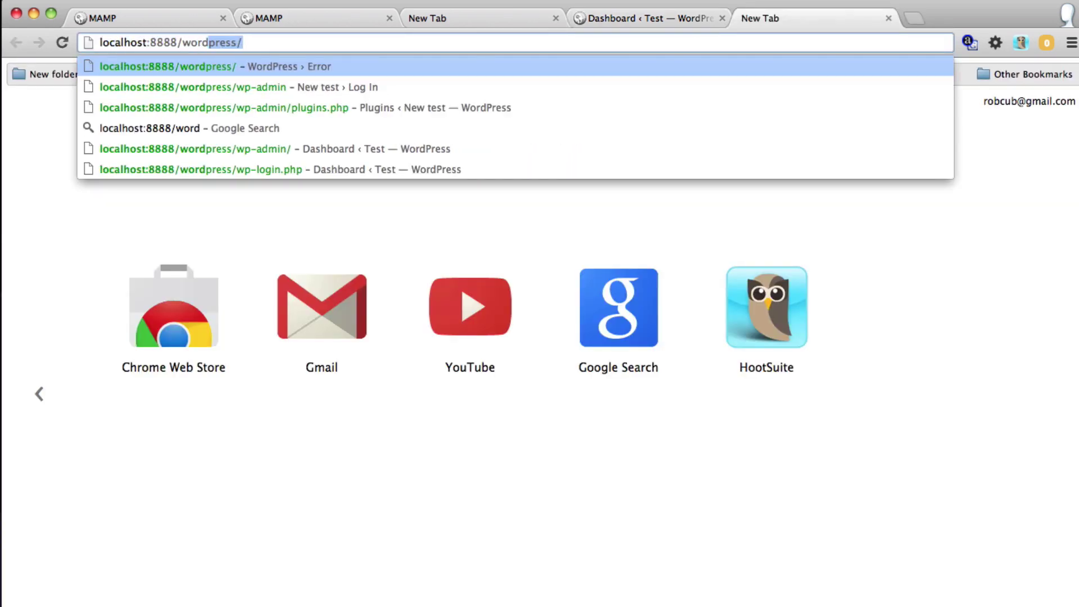
pyautogui.press('Return')
pyautogui.scroll(-5, 150, 225)
pyautogui.scroll(6, 150, 224)
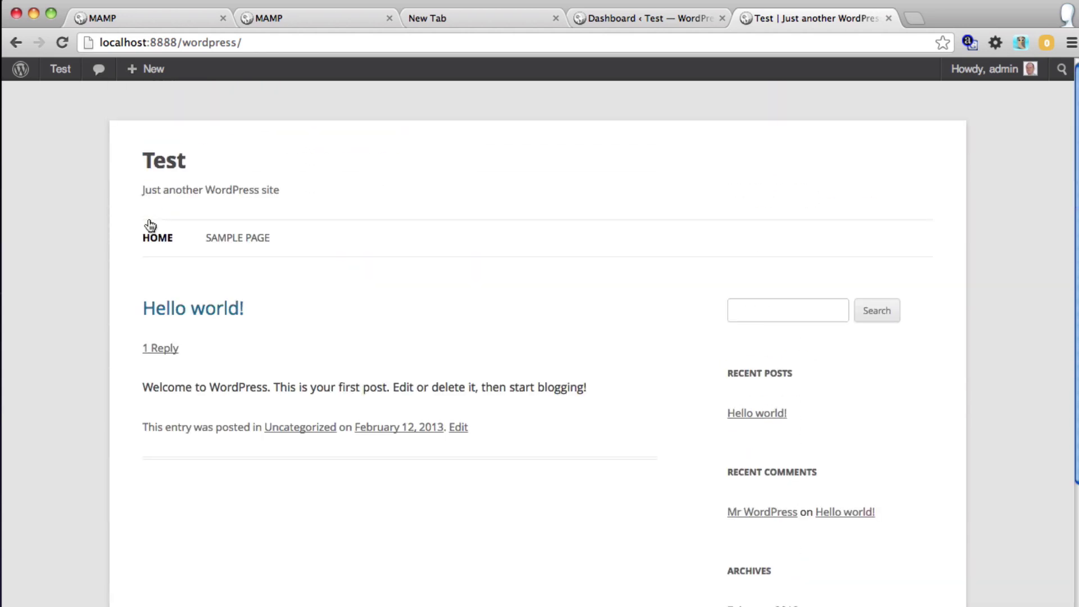
# - Back on the Dashboard tab, open Plugins > Installed Plugins to see Contact Form 7 active
pyautogui.click(595, 19)
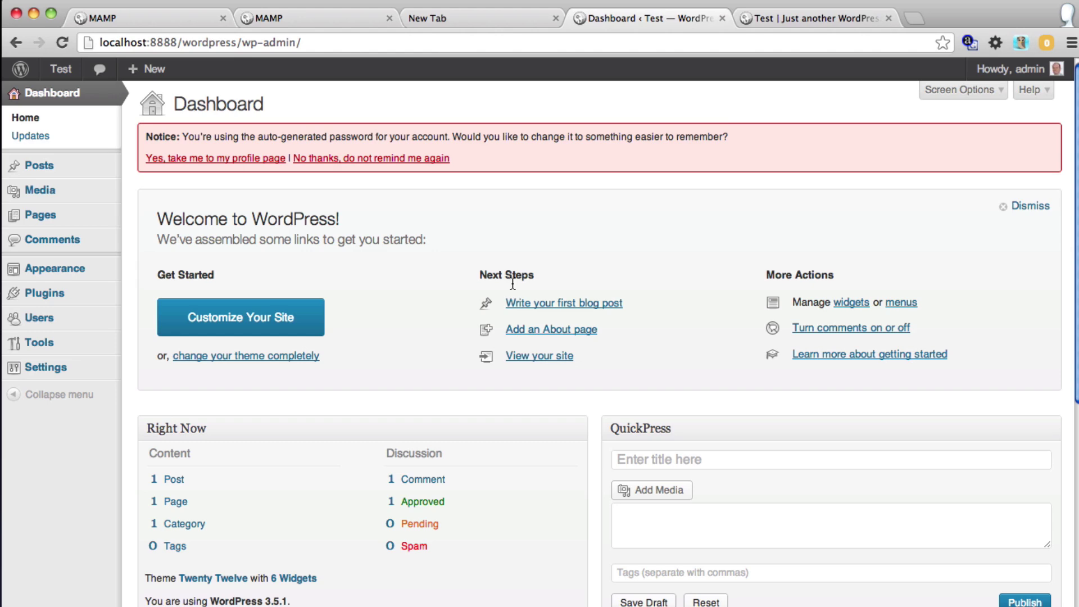
pyautogui.moveTo(51, 294)
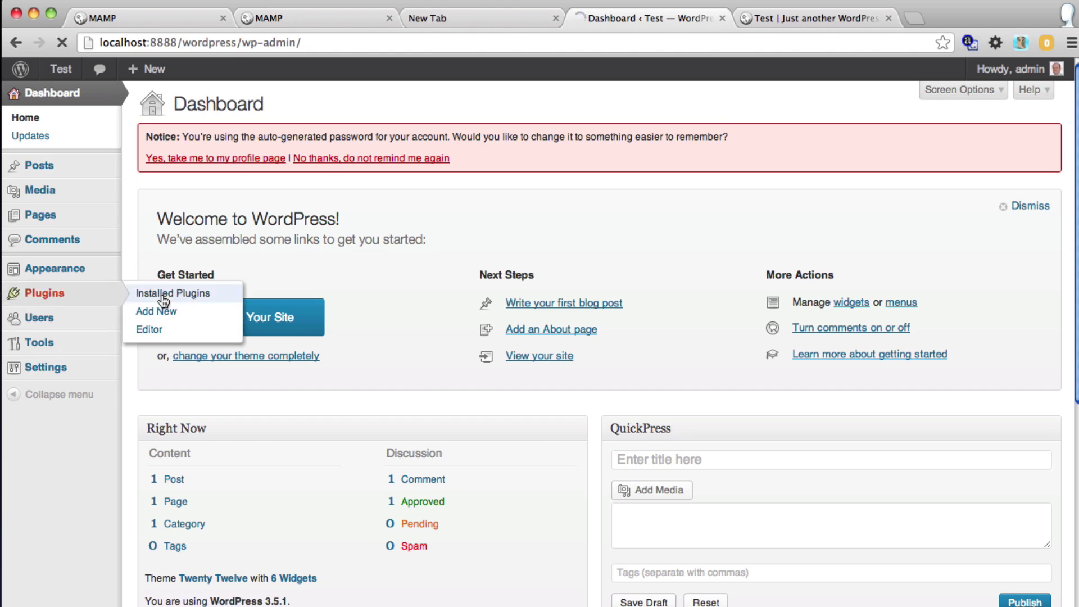
pyautogui.click(161, 299)
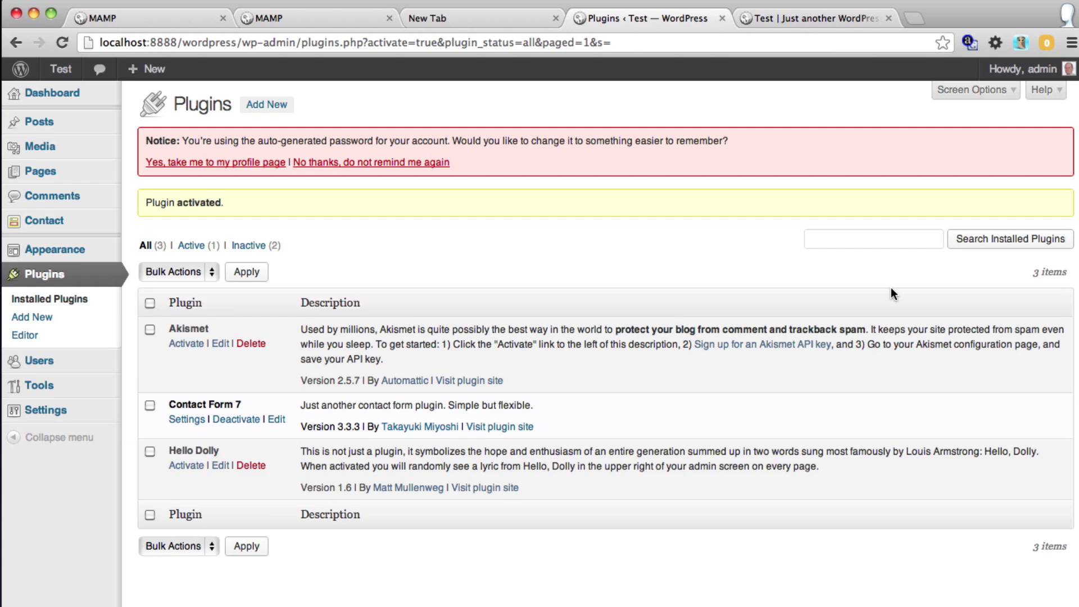